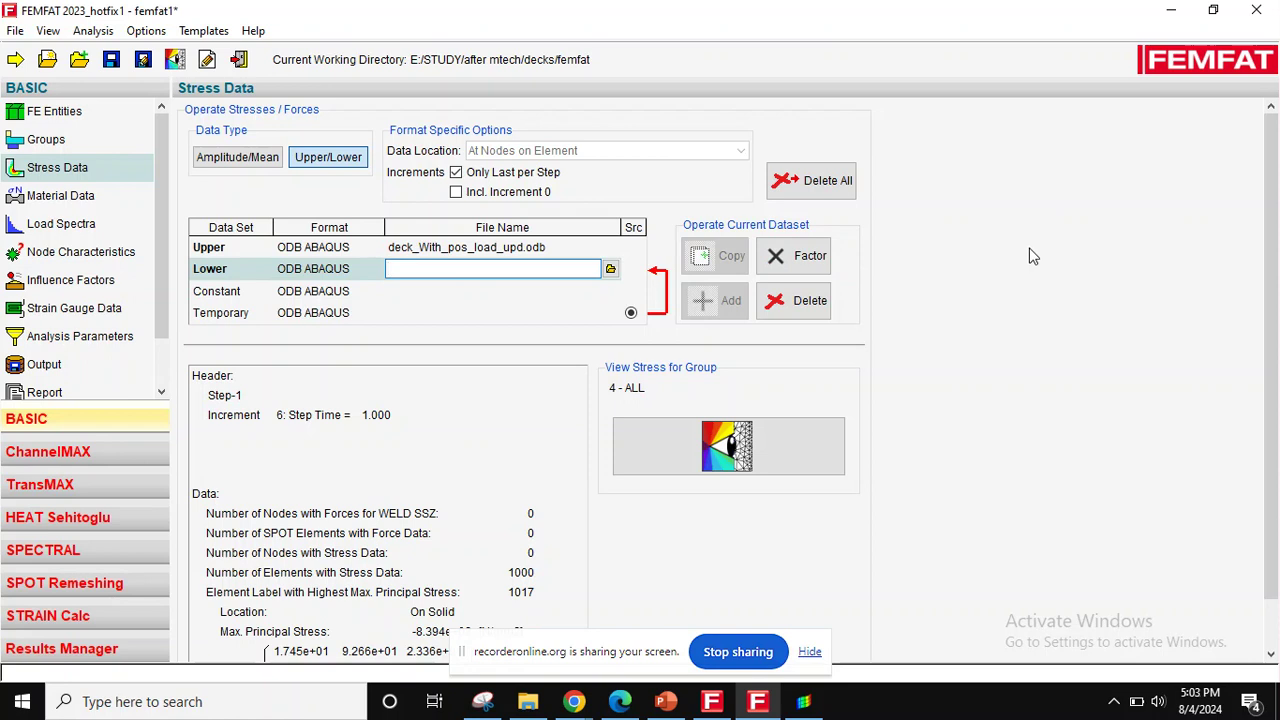
Check the load diagram in PowerPoint, return to FEMFAT and load deck_With_pos_load_upd.odb as the Upper stress data set.
click(663, 703)
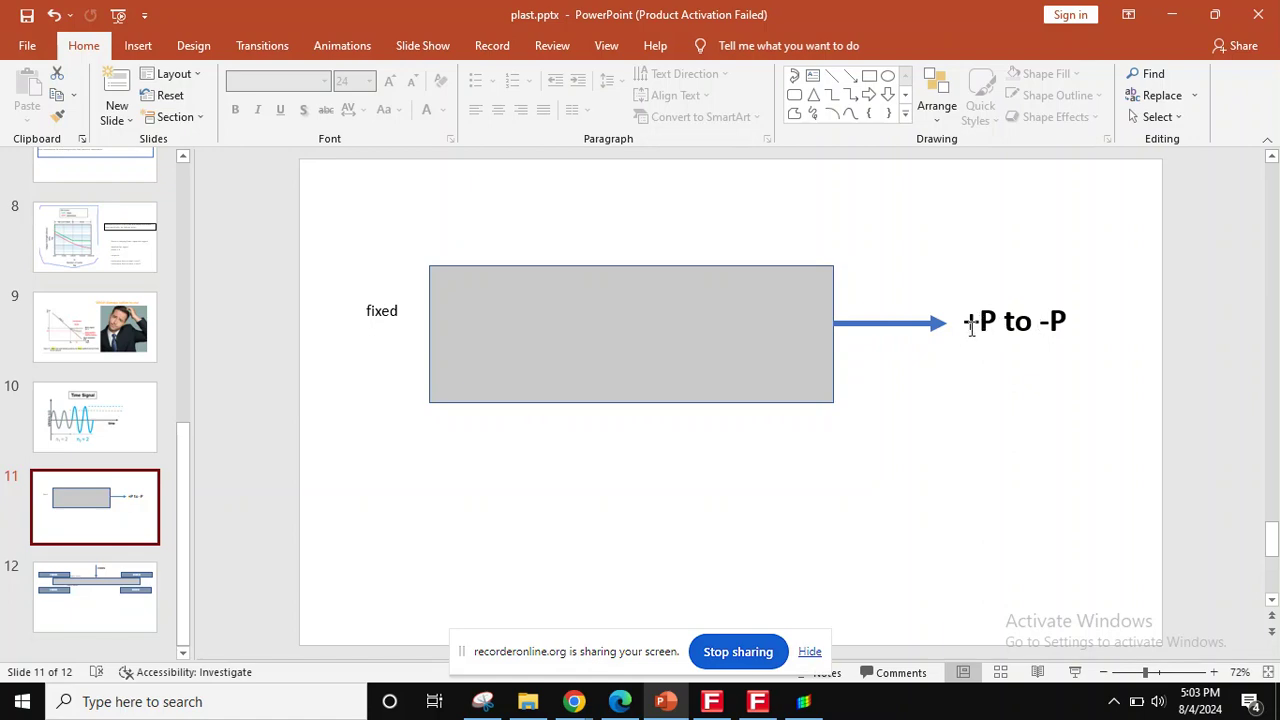
click(757, 701)
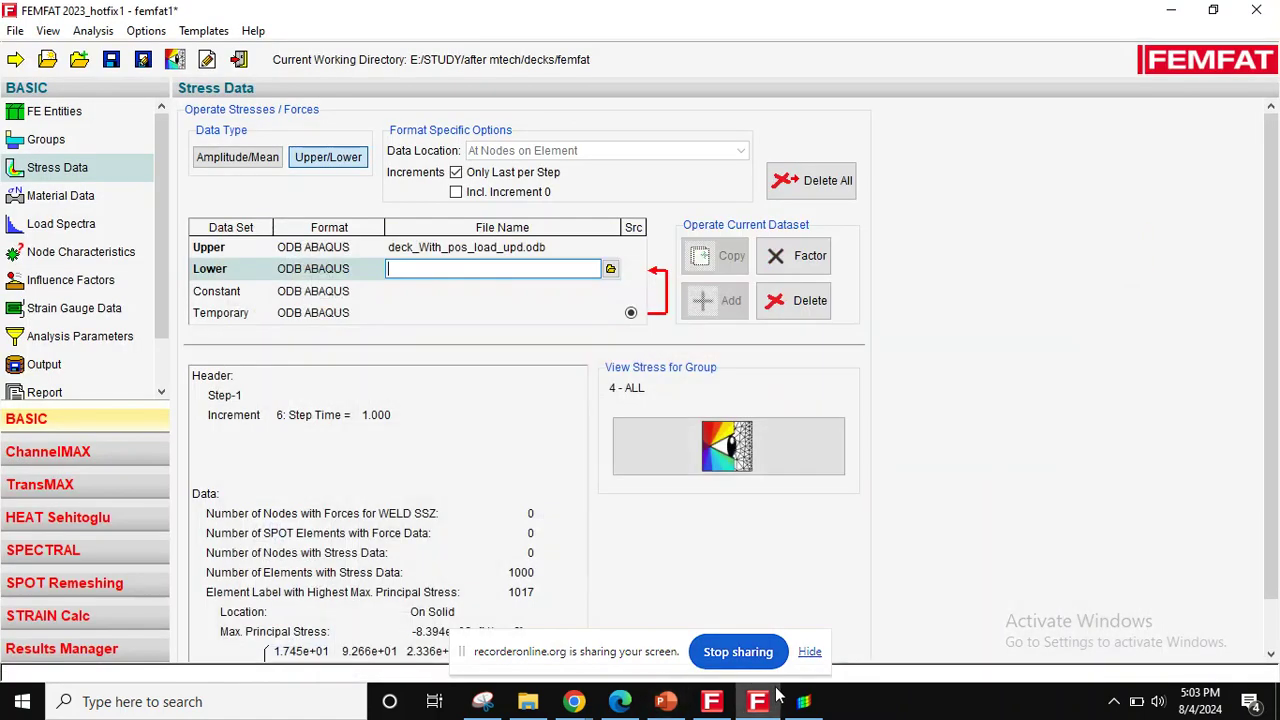
click(608, 248)
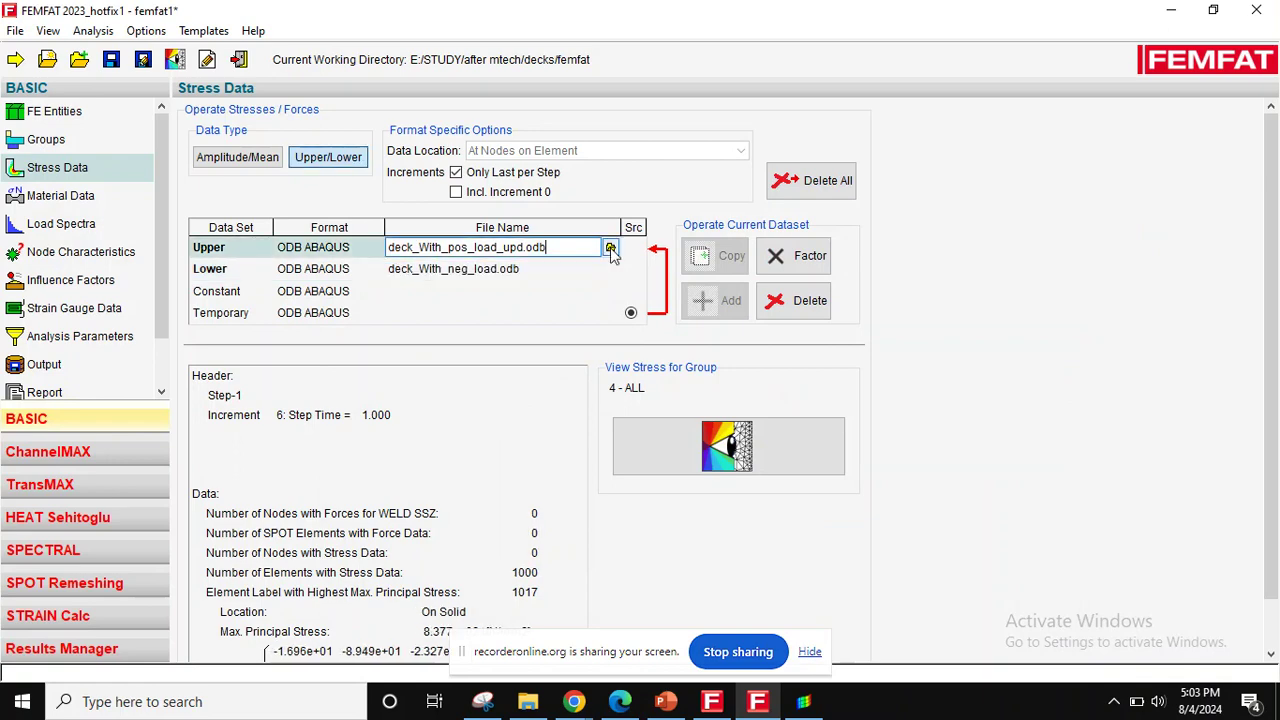
click(610, 248)
double_click(274, 137)
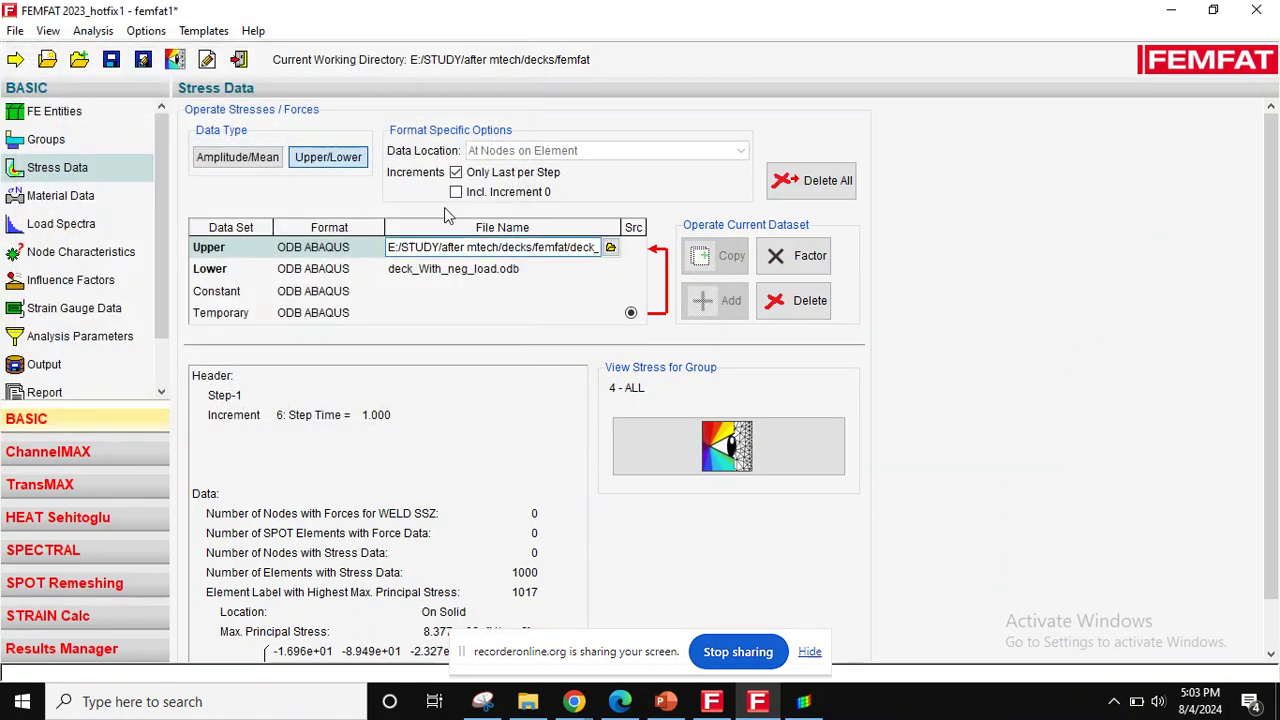
Try to clear the file name of the Lower stress data set.
click(551, 270)
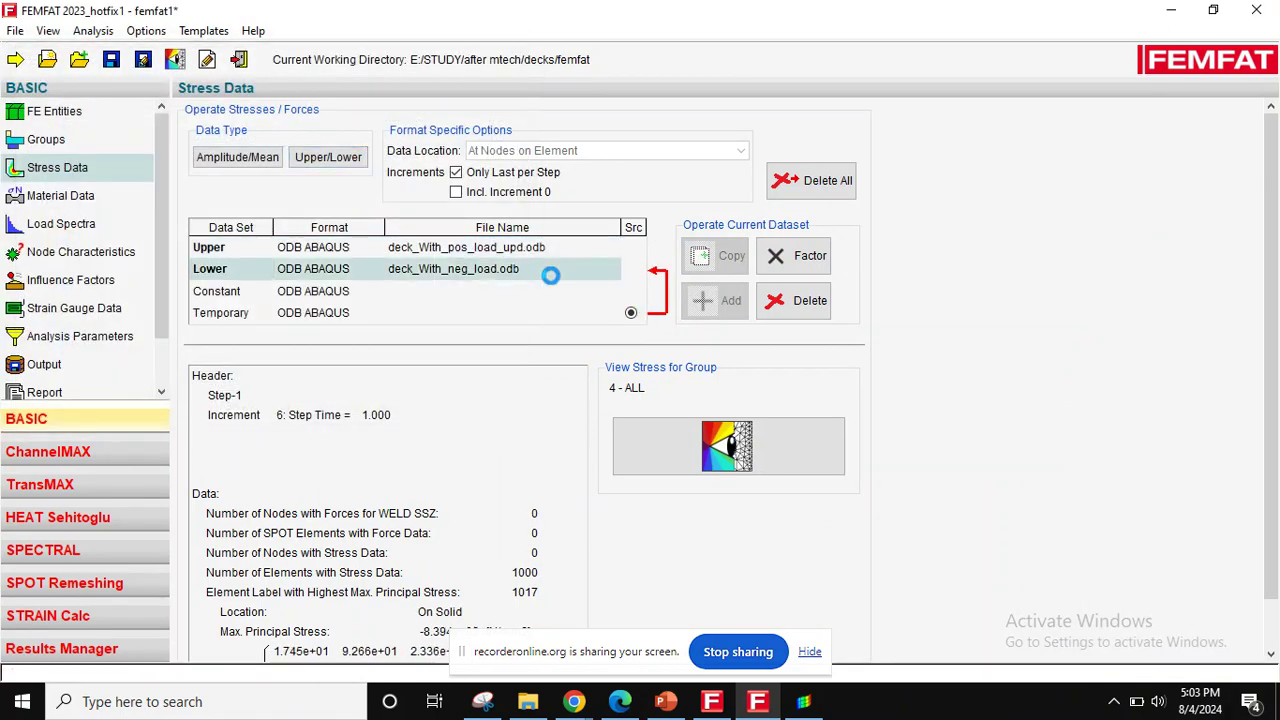
click(568, 268)
drag(571, 267, 395, 265)
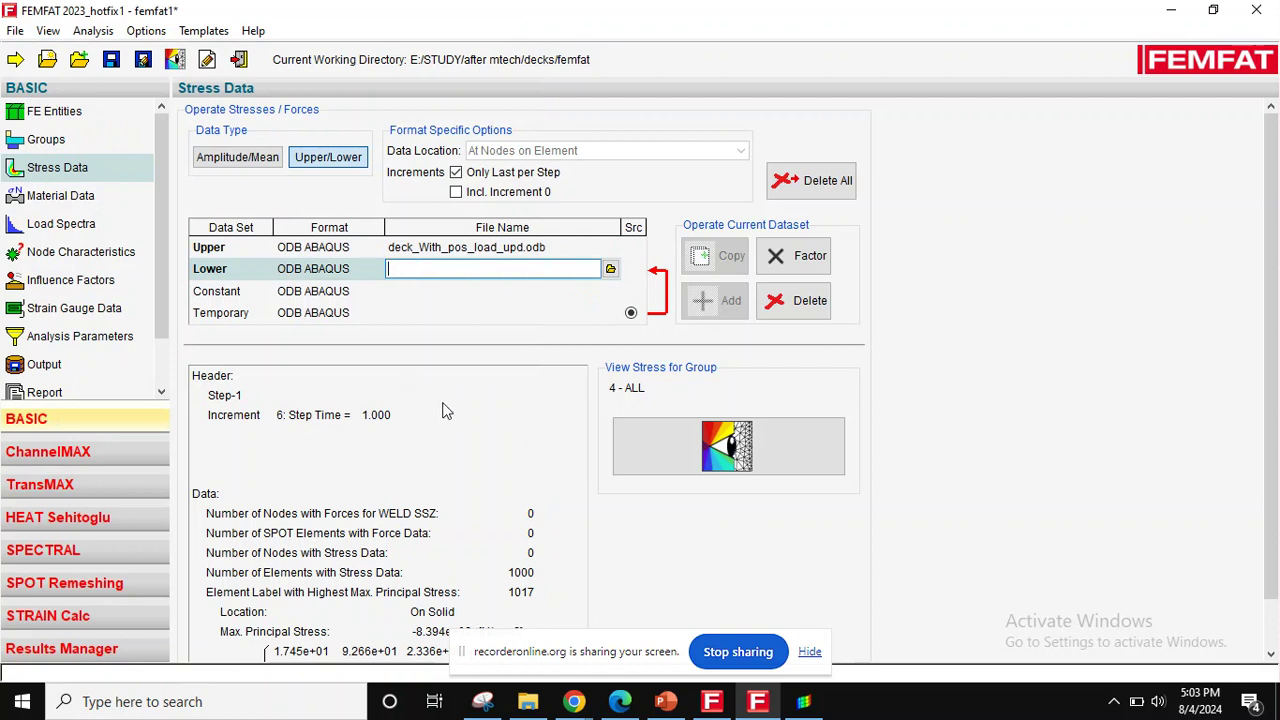
Review the Upper data set's stress summary and compare it with the load case on the PowerPoint slide.
click(209, 257)
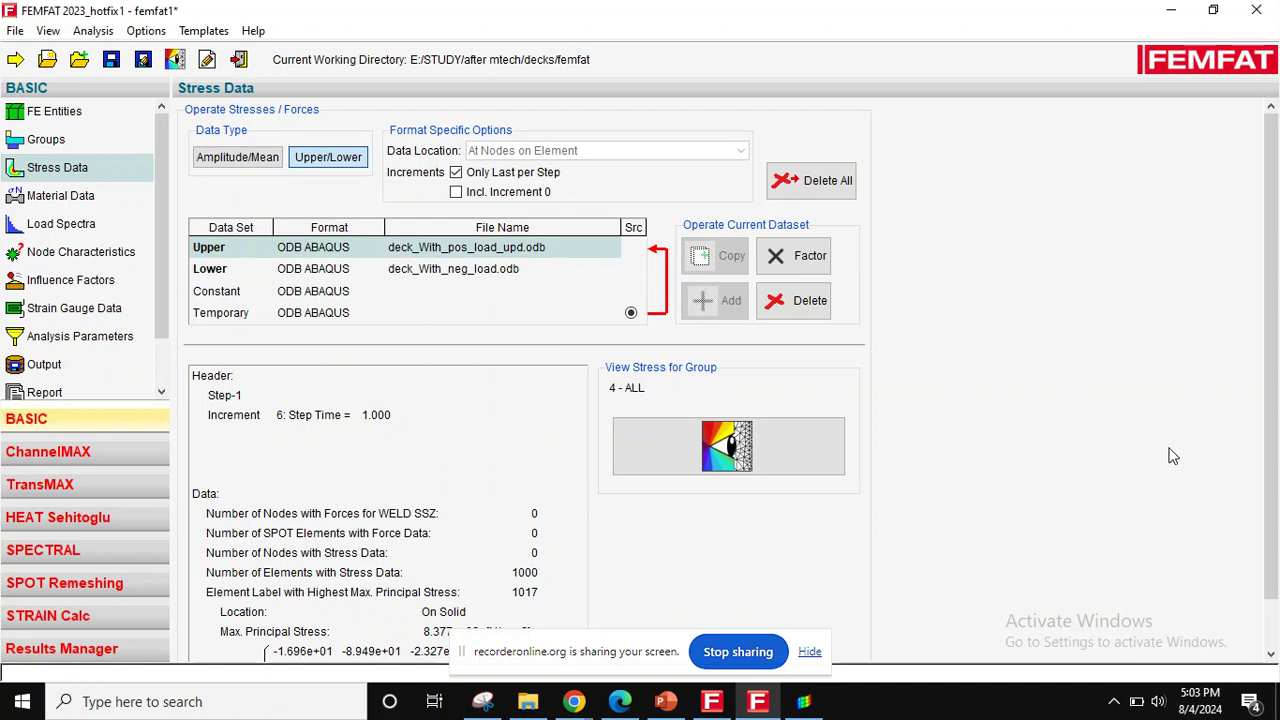
scroll(1170, 455, down, 2)
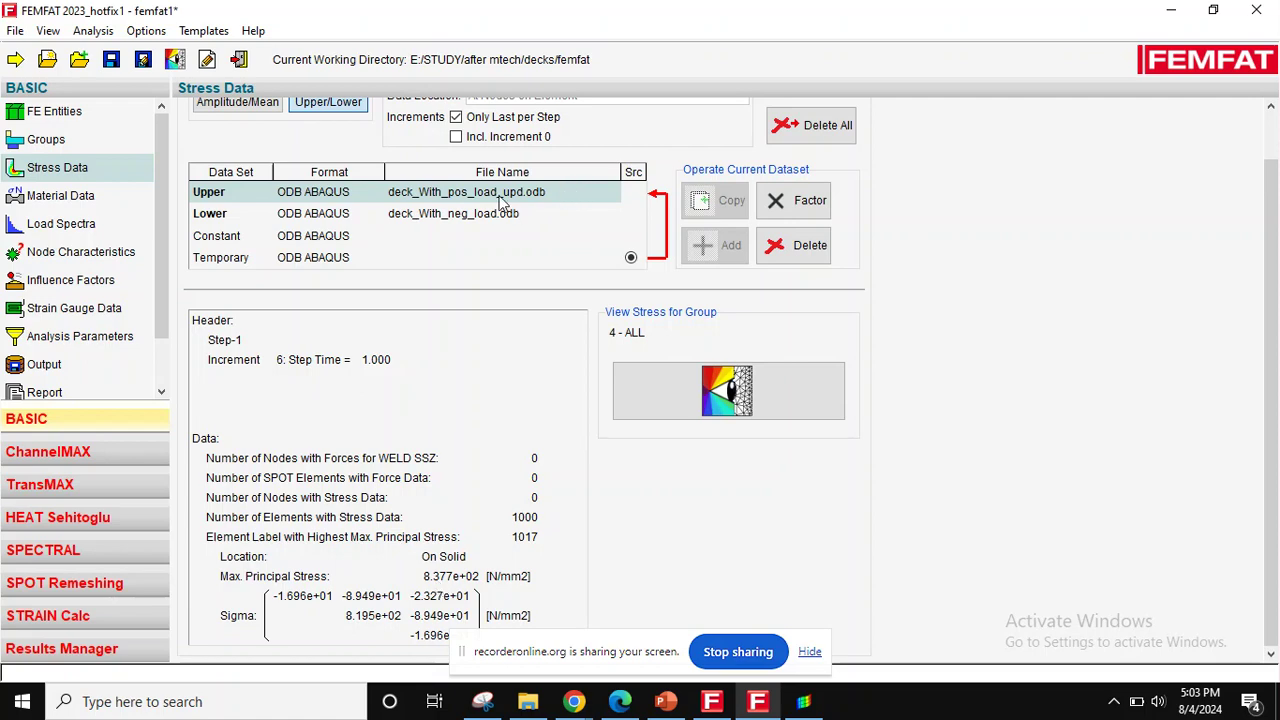
click(684, 701)
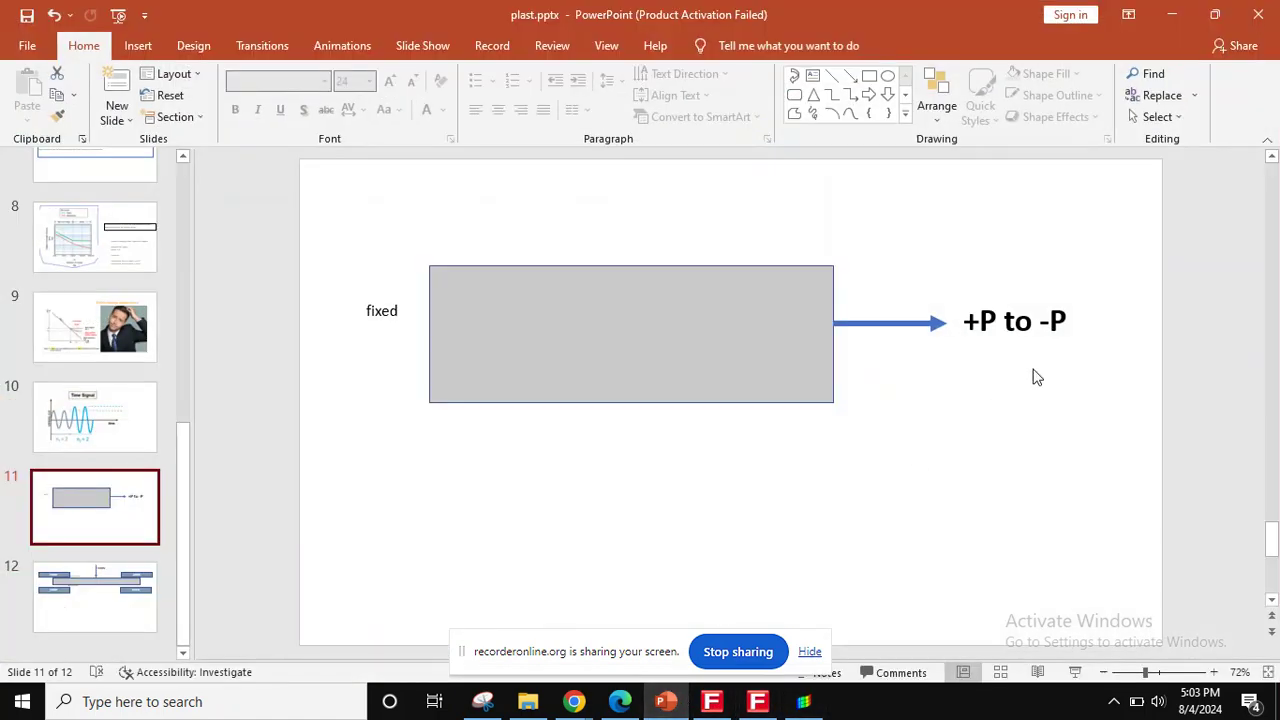
click(667, 703)
Load deck_With_pos_load_upd.odb as the Lower stress data set, replacing deck_With_neg_load.odb.
click(500, 212)
click(500, 213)
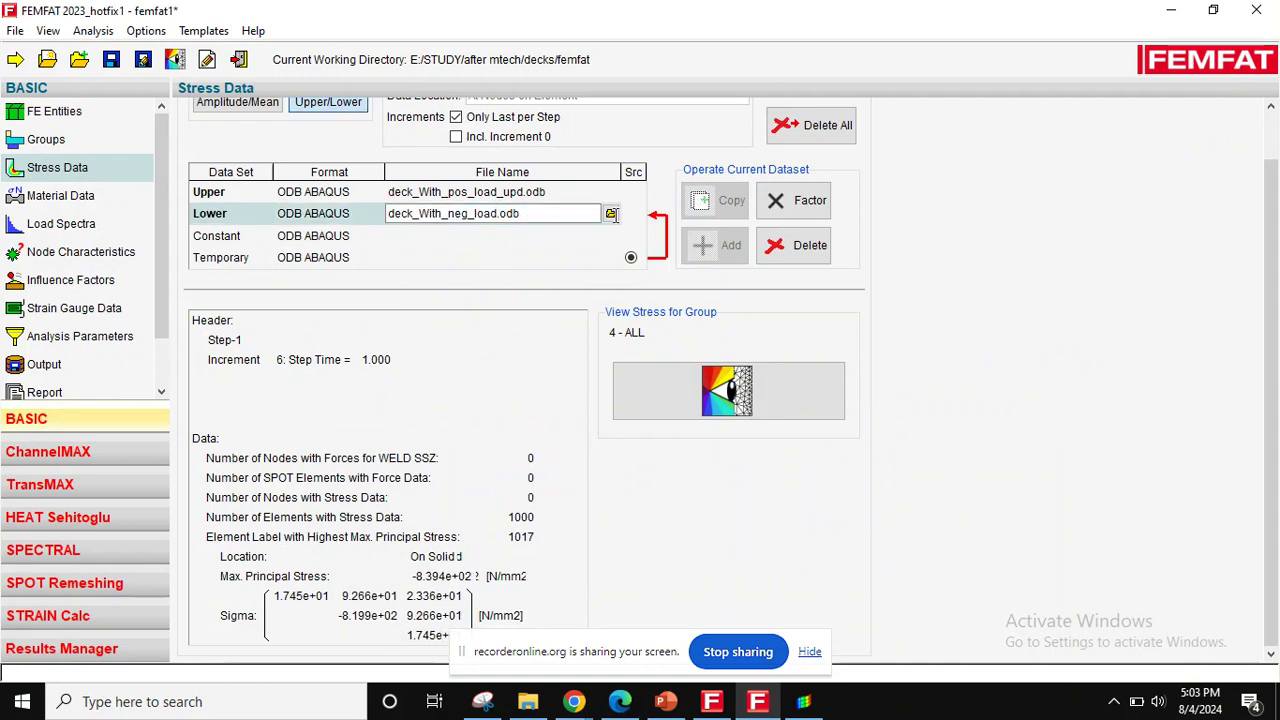
click(612, 214)
double_click(214, 139)
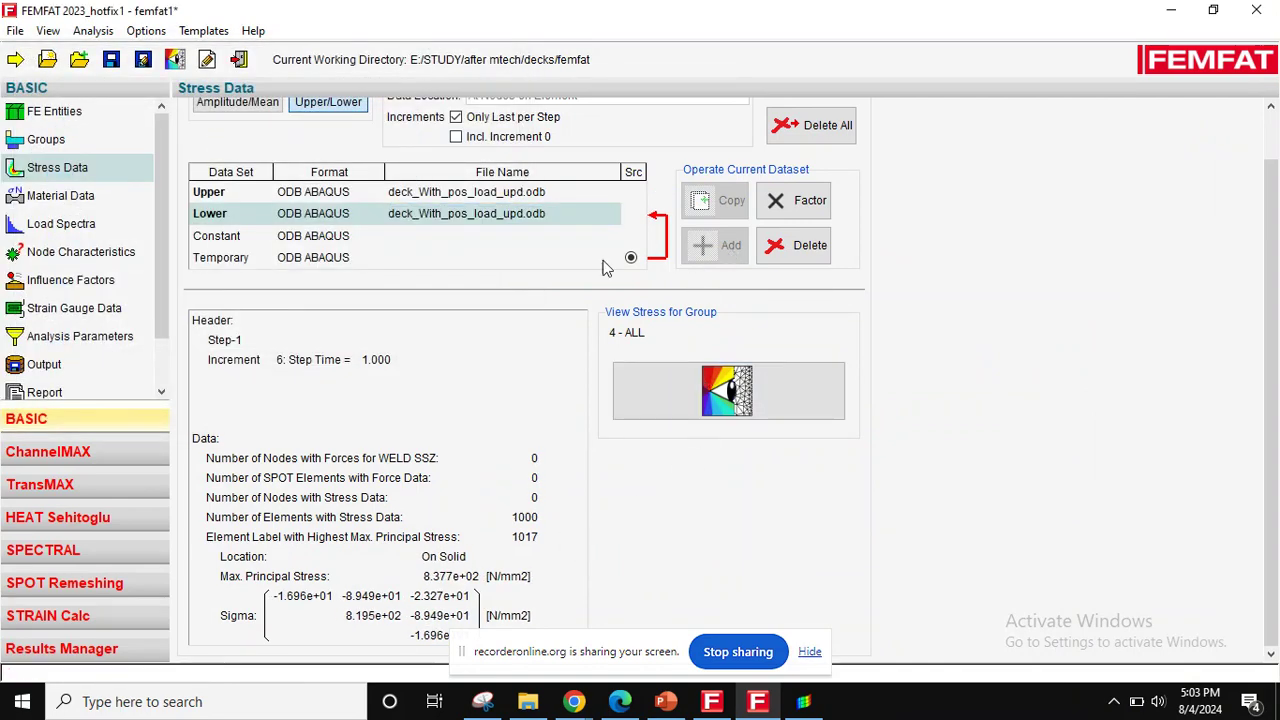
Multiply the Lower stress data set by a factor of -1.
click(797, 201)
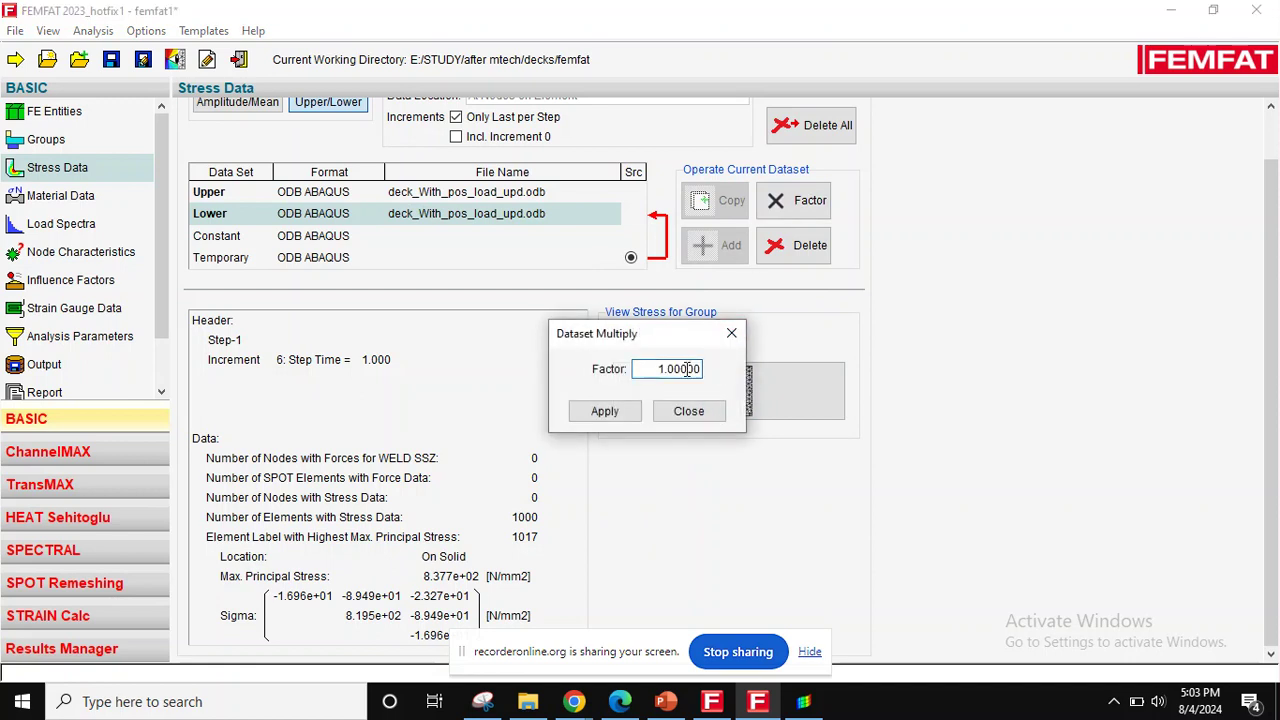
double_click(687, 369)
key(BackSpace)
click(602, 412)
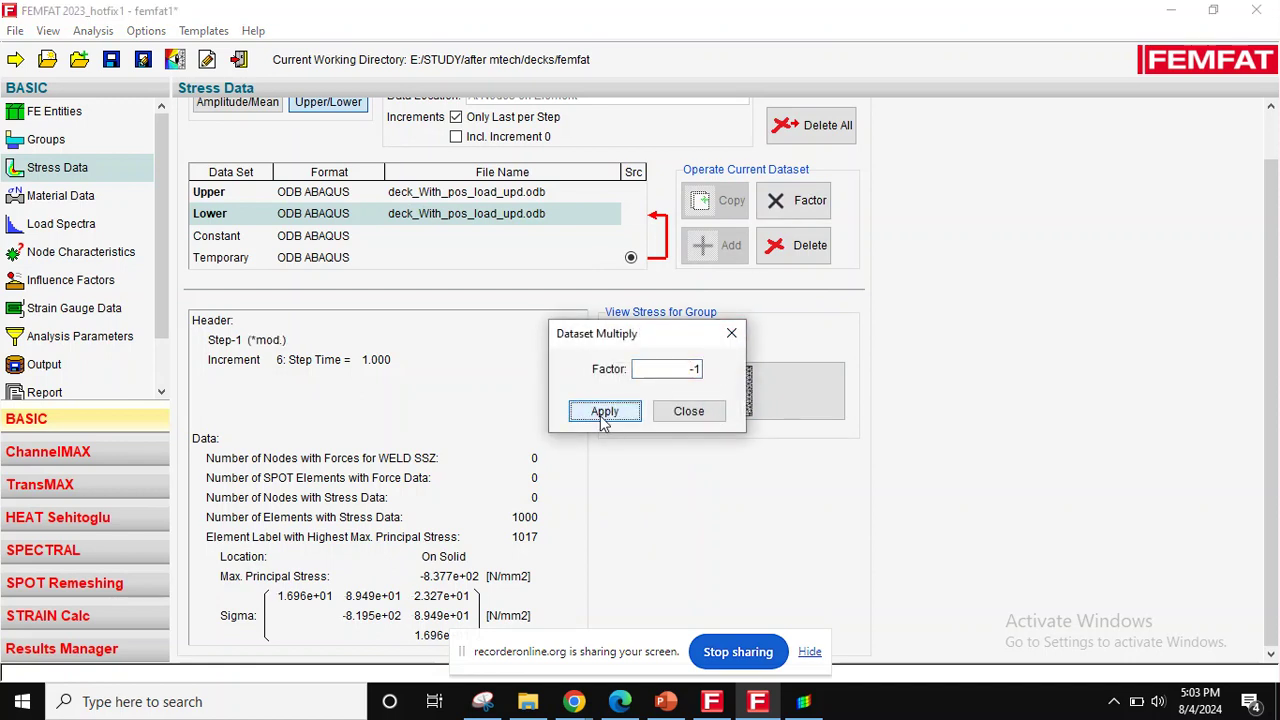
click(688, 412)
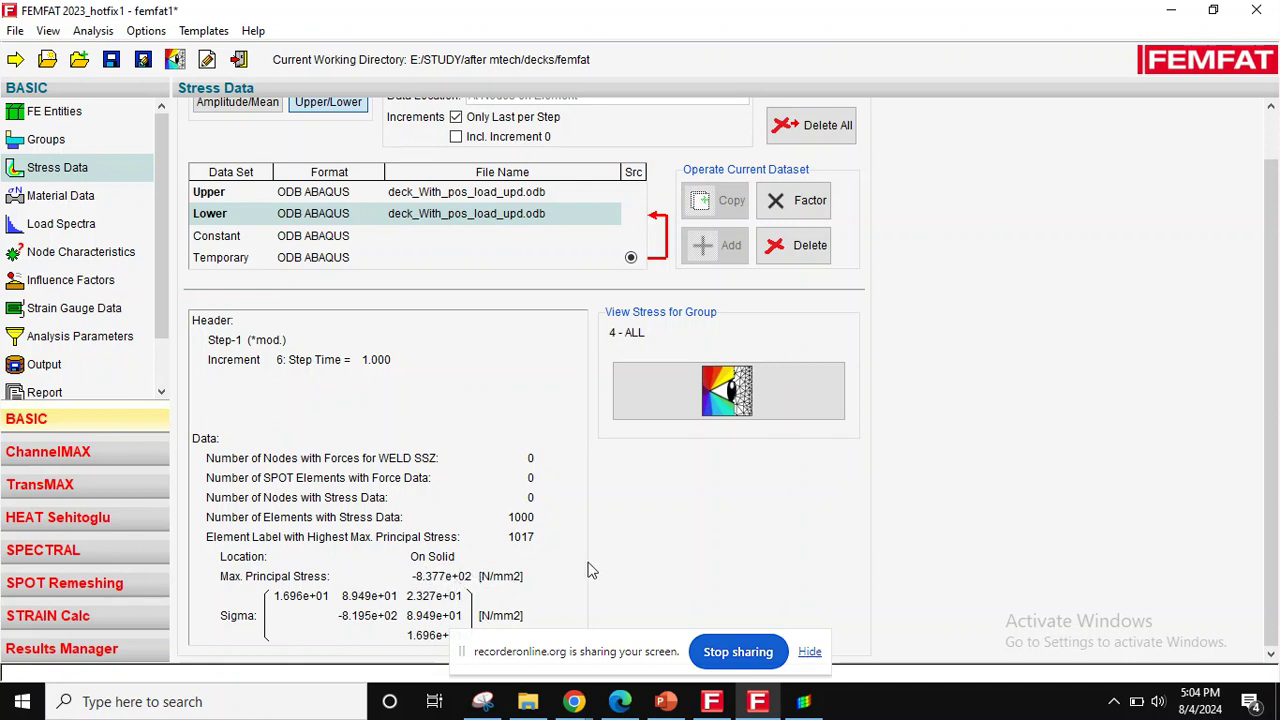
Switch to PowerPoint and change the load label beside the arrow to "+P to -0.5P".
click(665, 701)
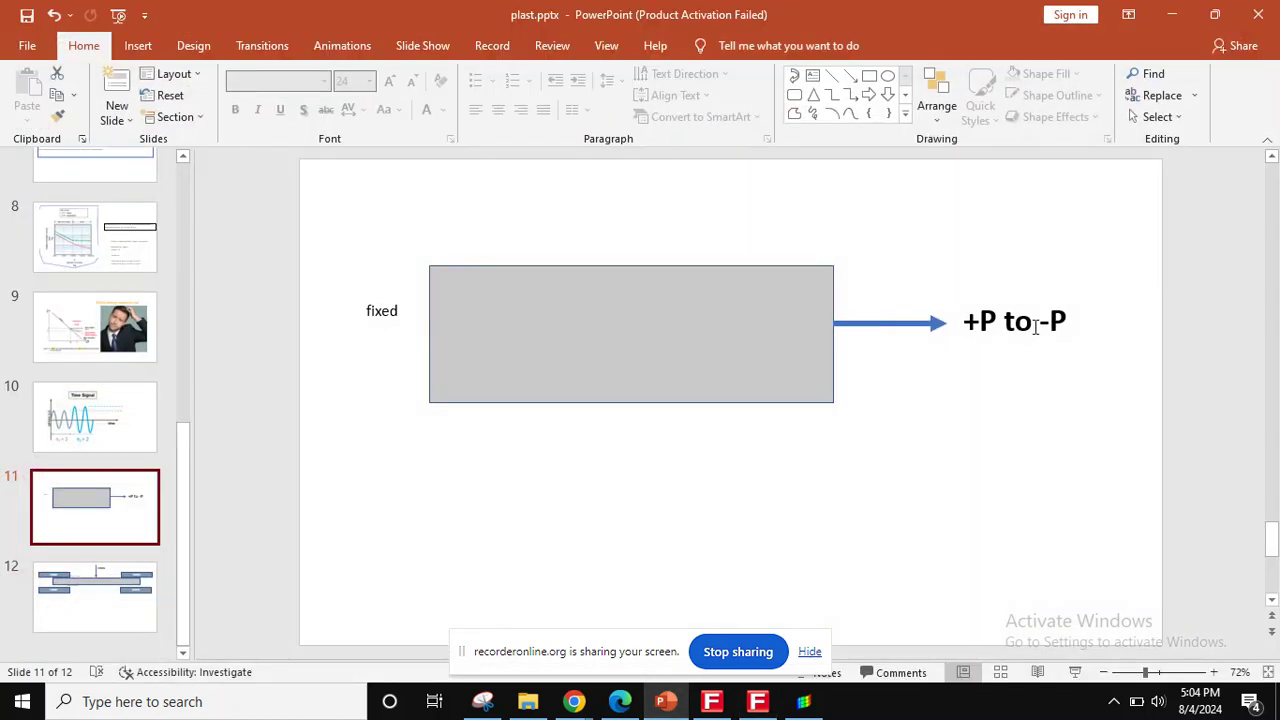
click(1049, 322)
text(0.5)
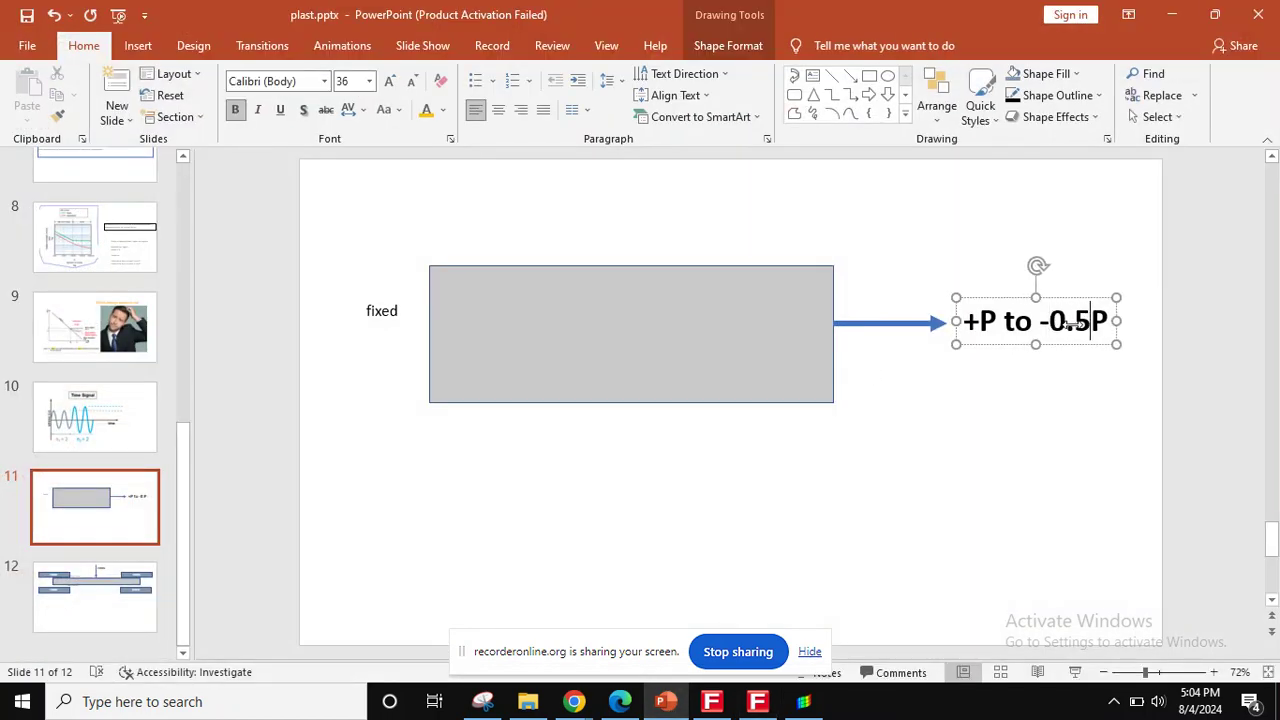
Return to FEMFAT and try to change the Lower data set's multiplication factor to 0.5.
click(757, 701)
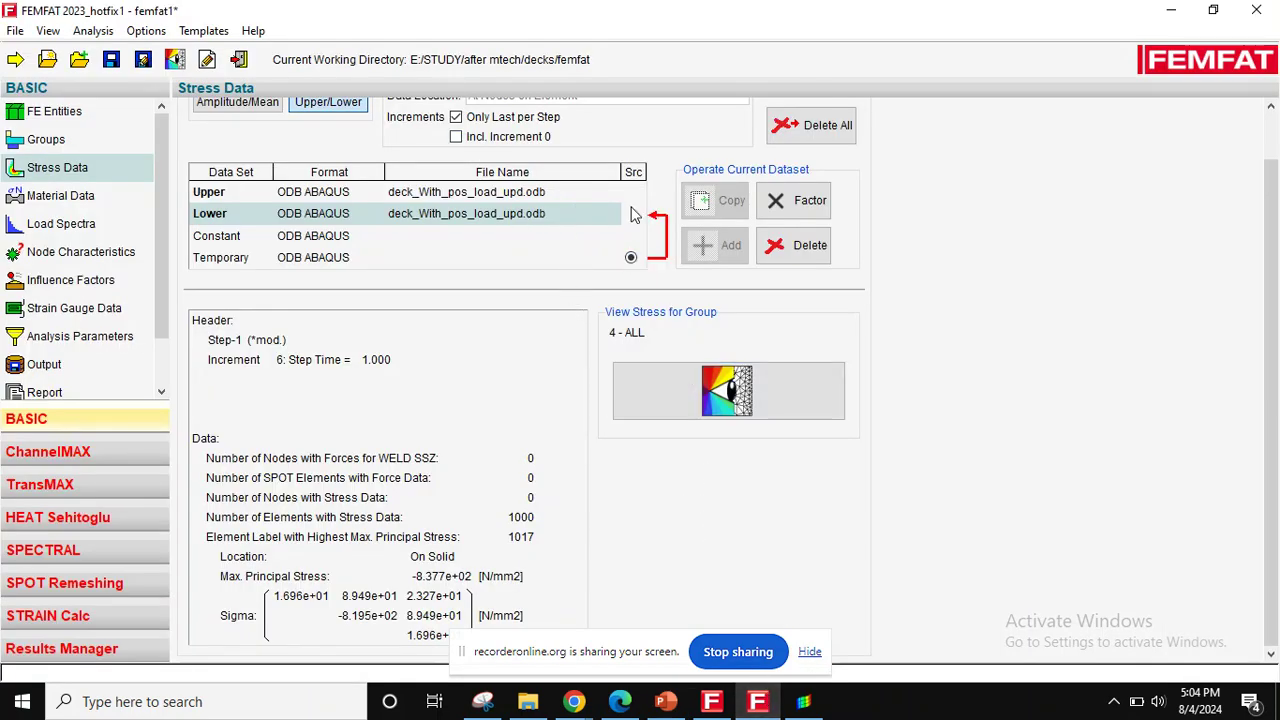
click(800, 200)
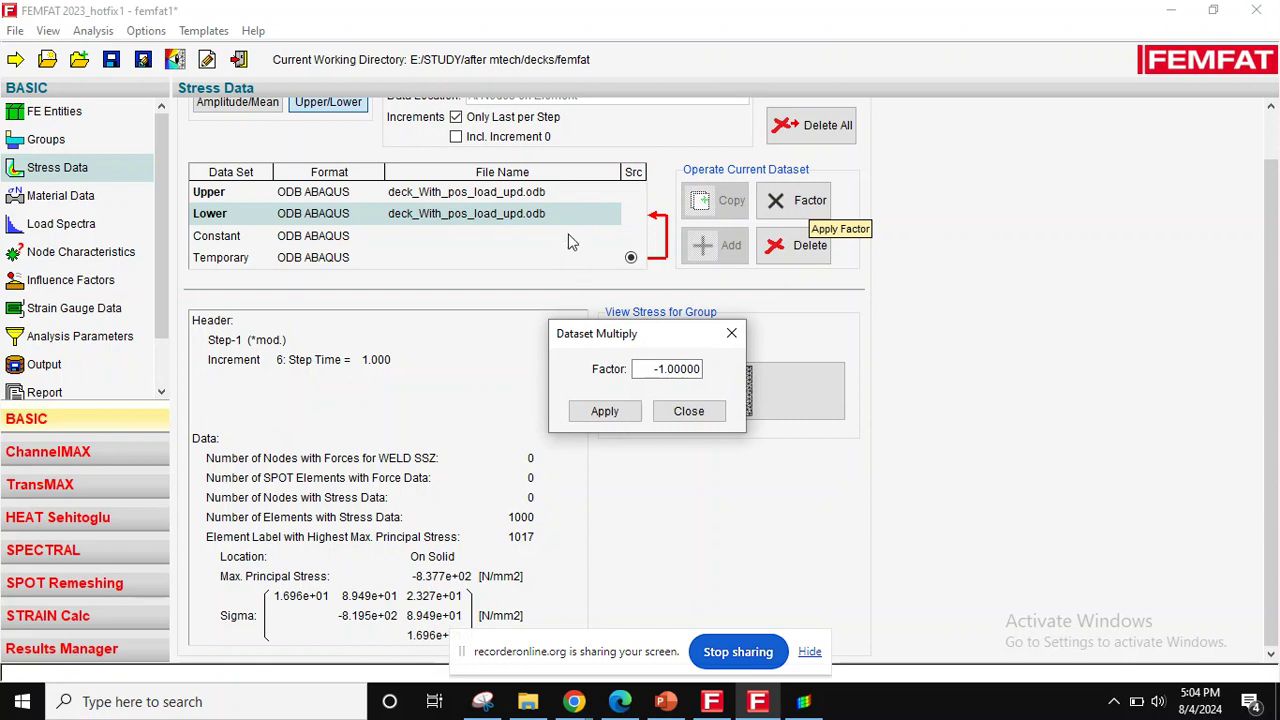
drag(656, 369, 740, 375)
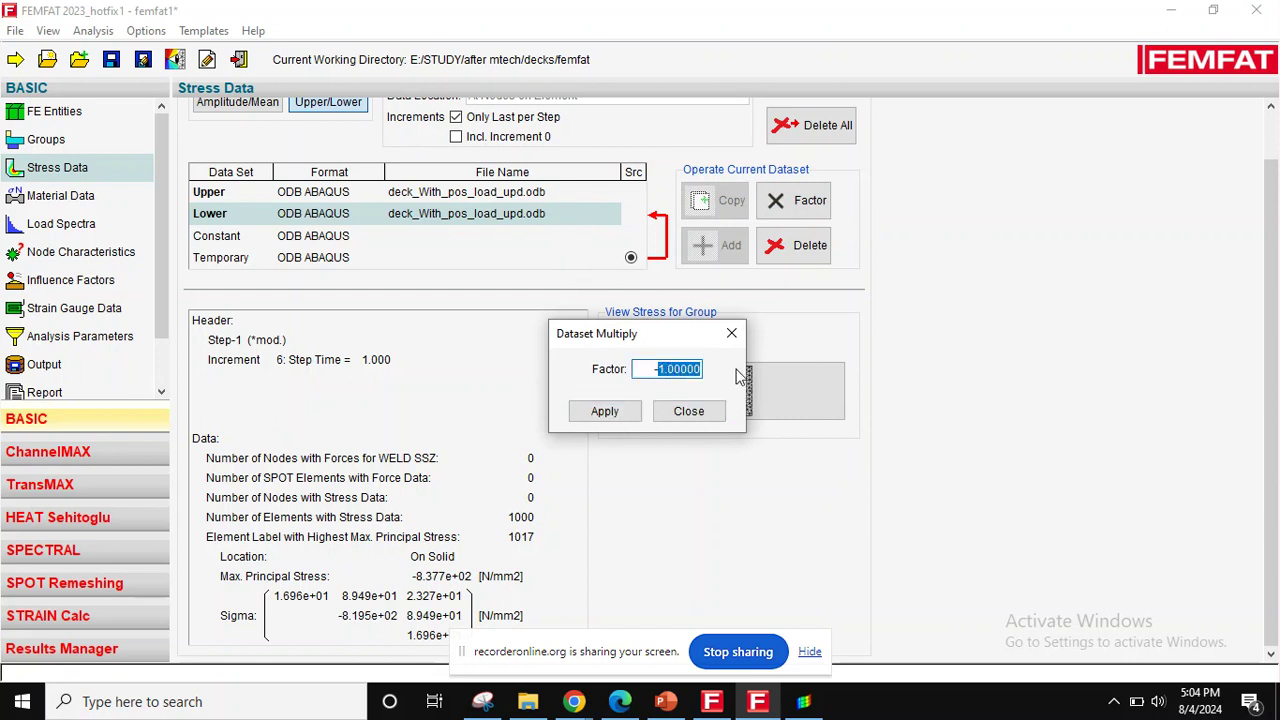
key(BackSpace)
click(689, 411)
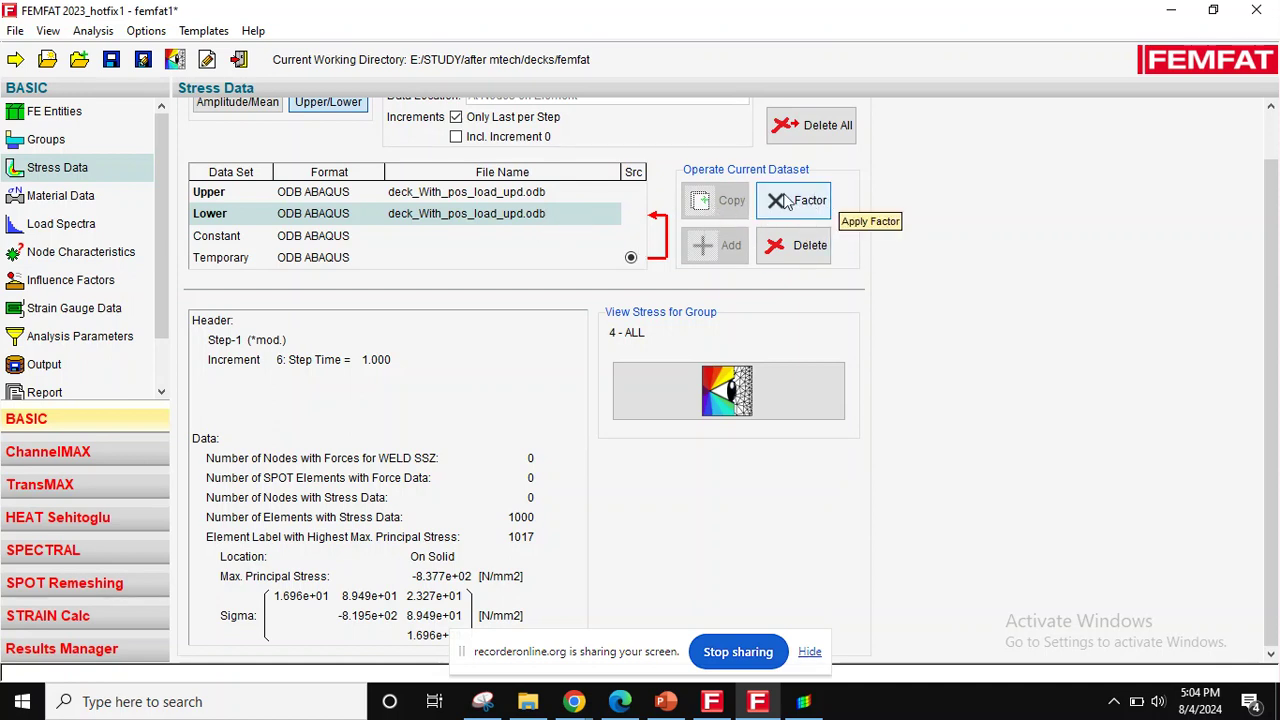
Reload deck_With_pos_load_upd.odb into the Lower data set to discard its applied factor.
click(597, 215)
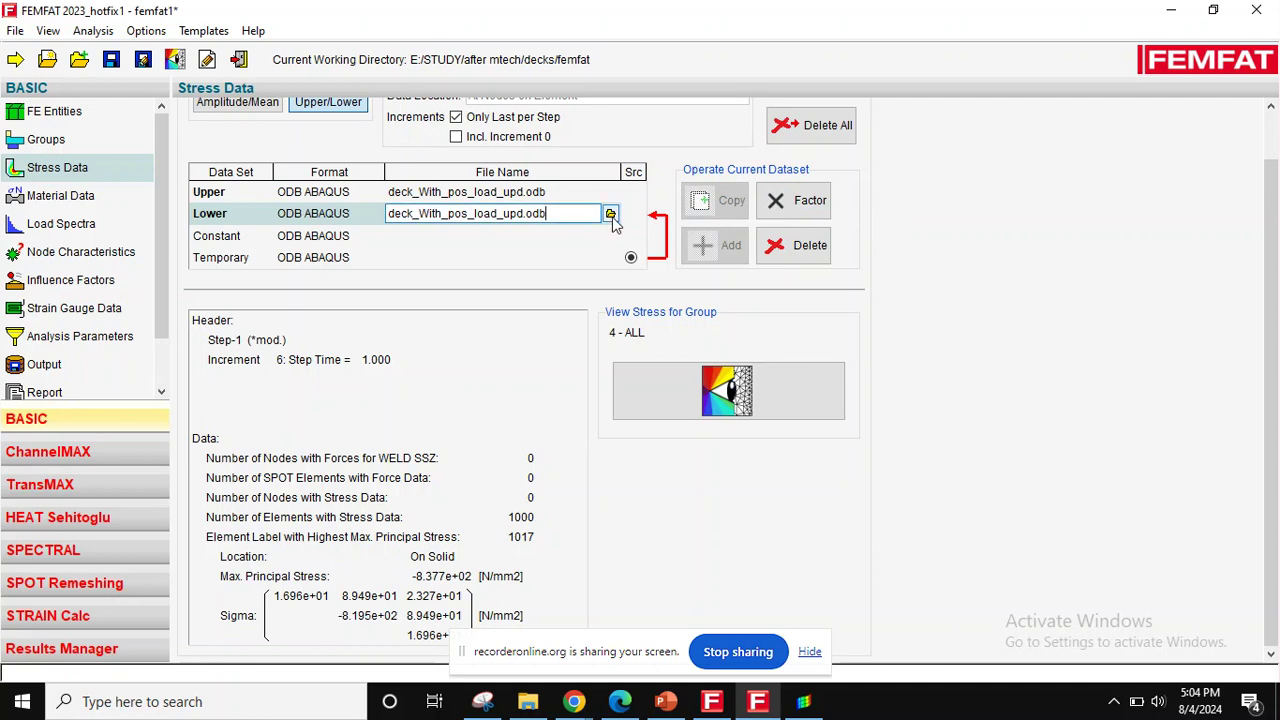
click(610, 213)
click(198, 134)
click(485, 387)
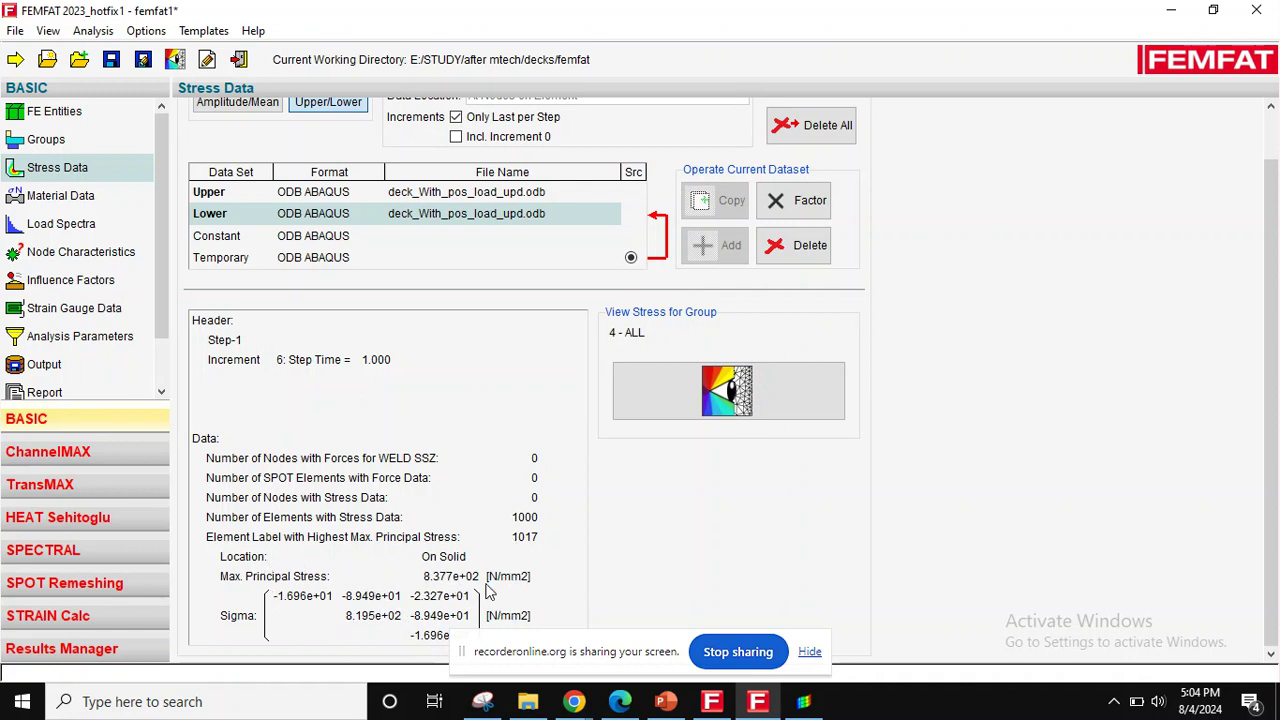
Multiply the Lower stress data set by -0.5 and compare the stress summaries of the Upper and Lower data sets.
click(770, 208)
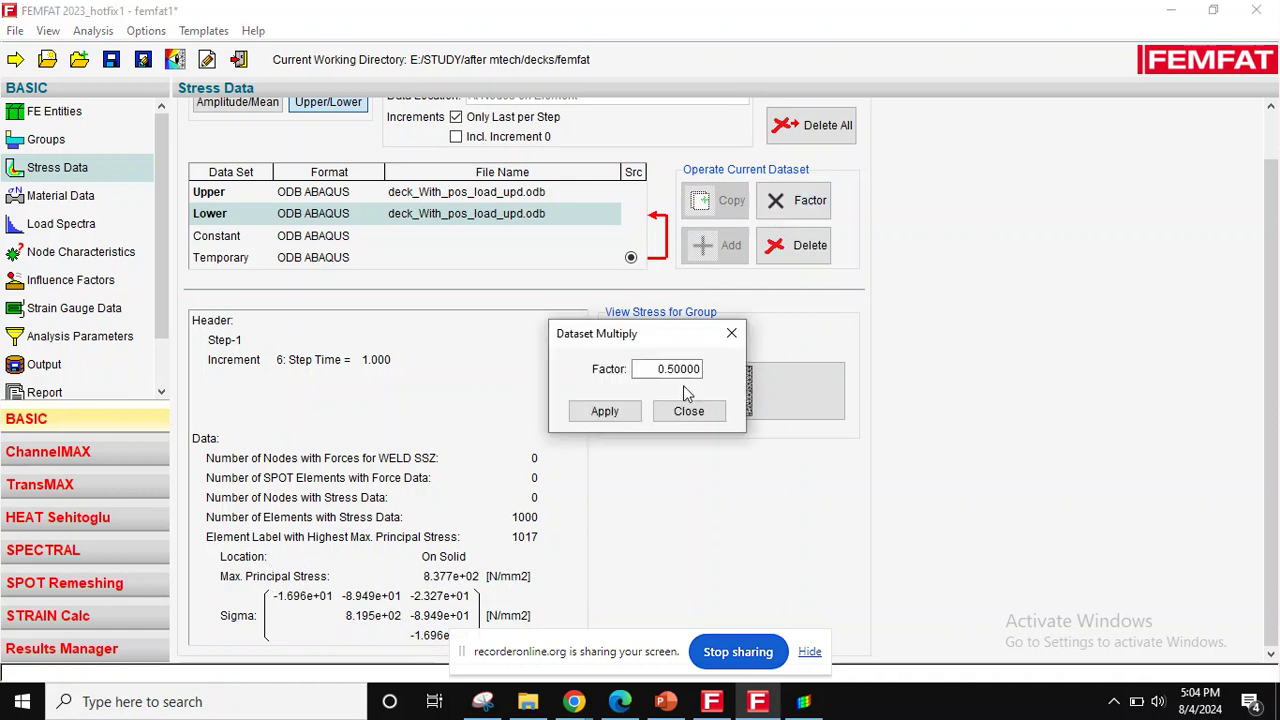
double_click(676, 369)
click(676, 369)
double_click(676, 369)
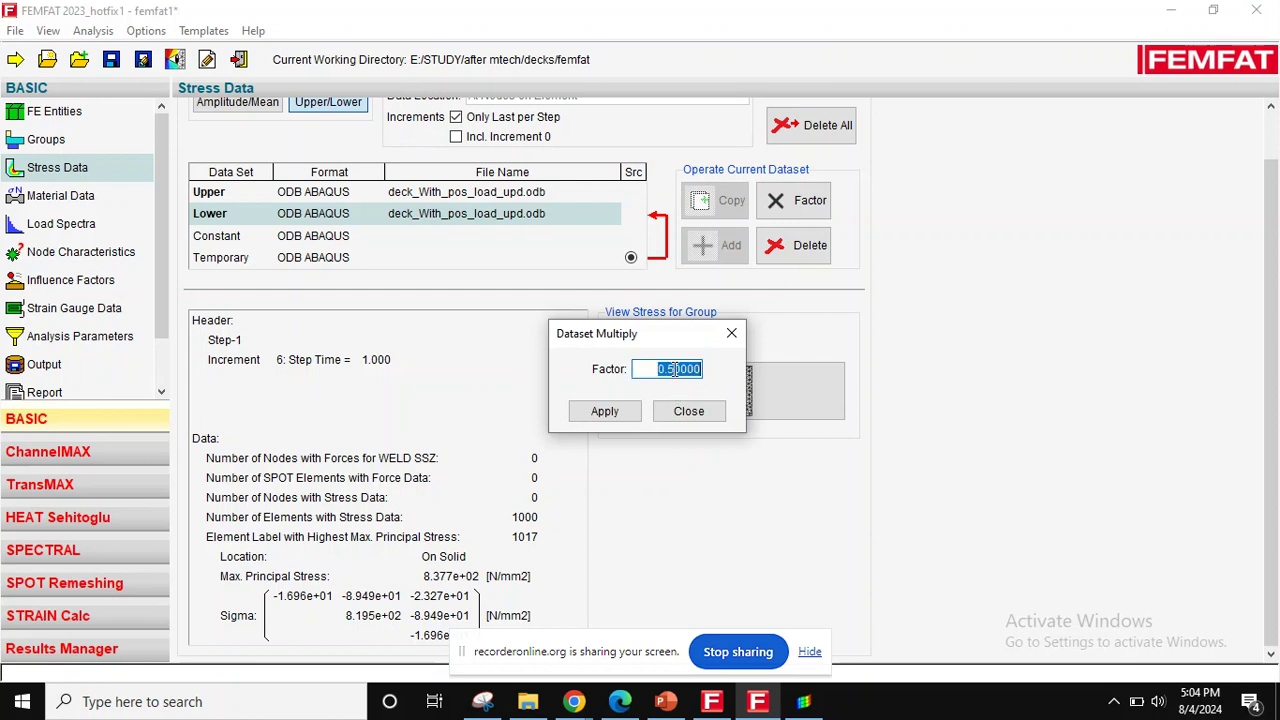
text(0.5)
drag(689, 369, 726, 377)
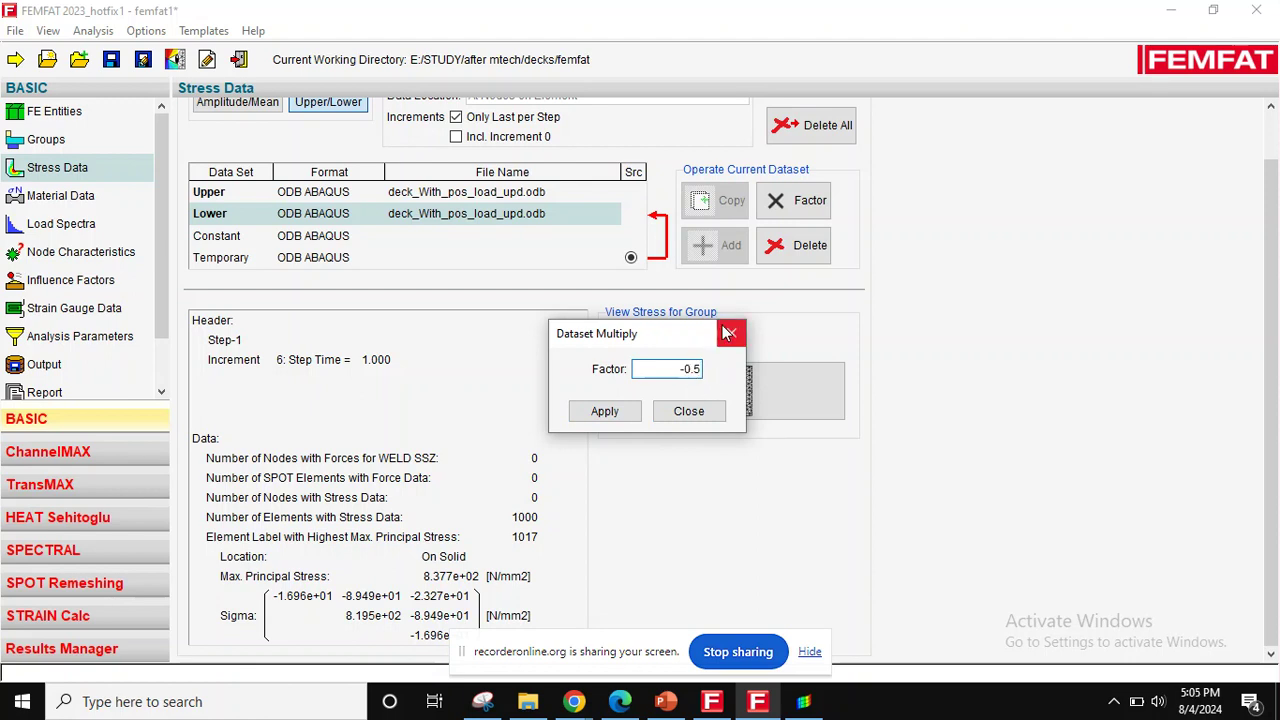
click(604, 411)
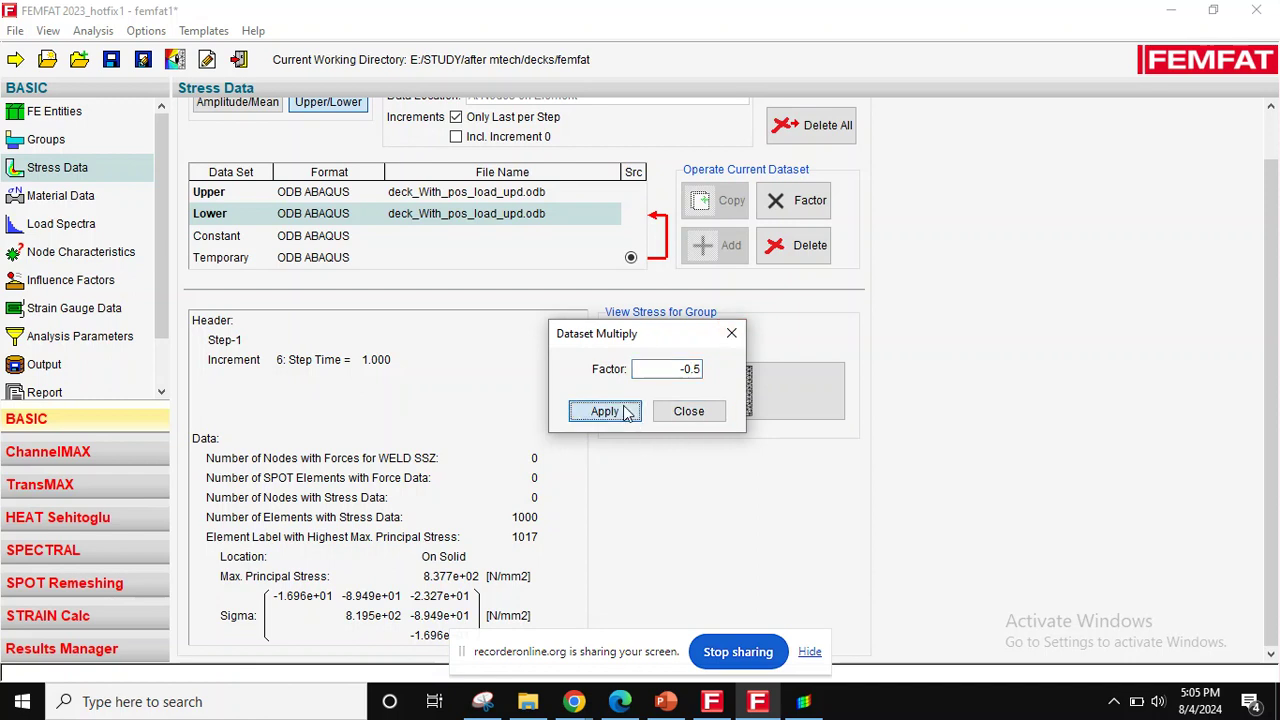
click(706, 414)
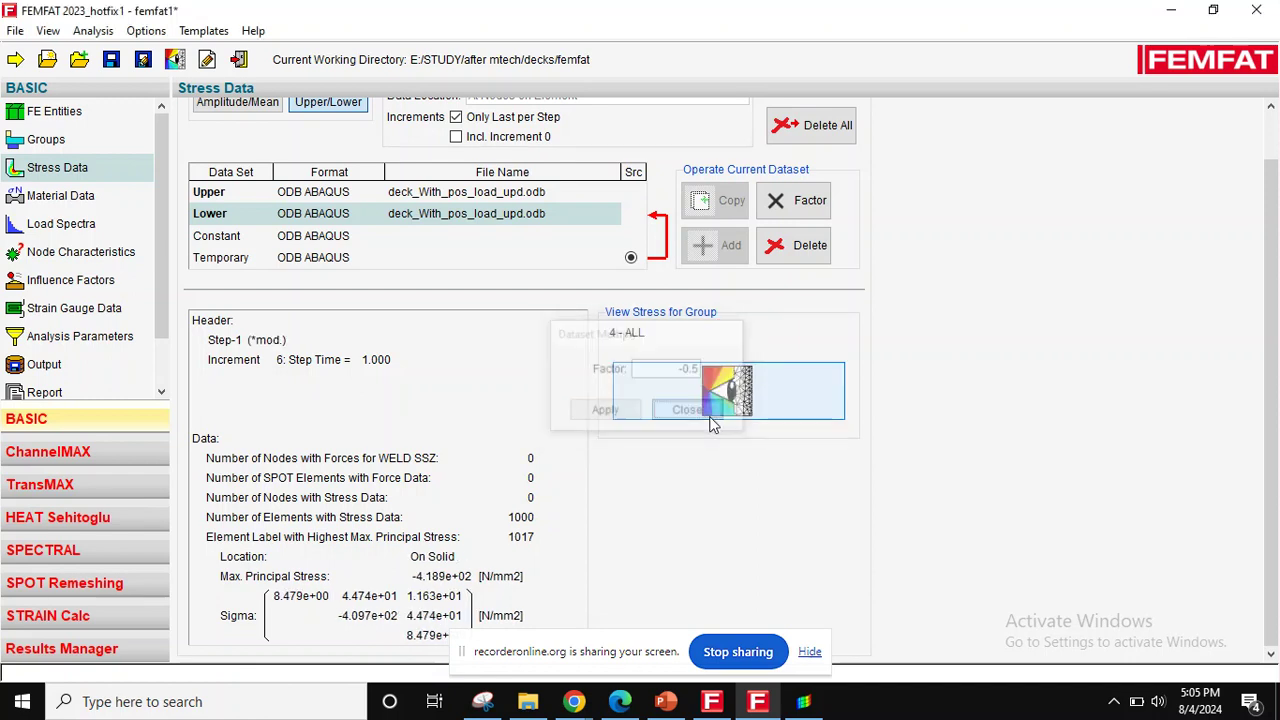
click(200, 194)
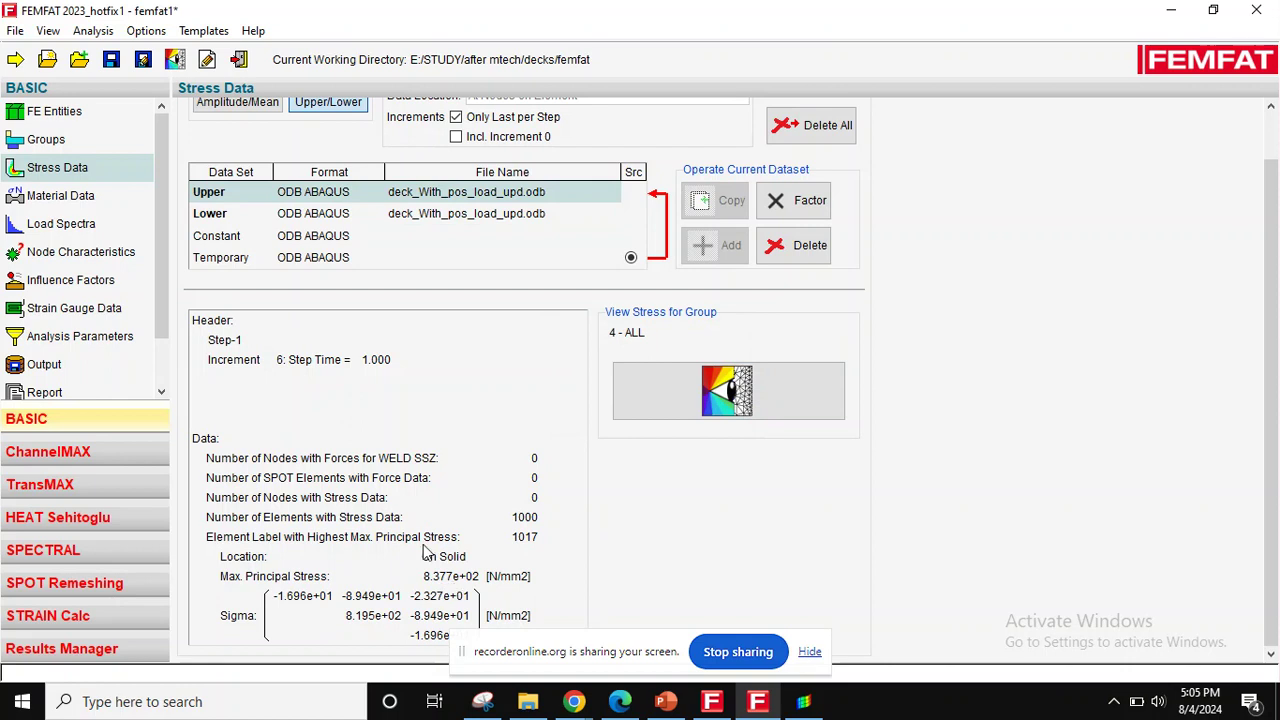
click(205, 214)
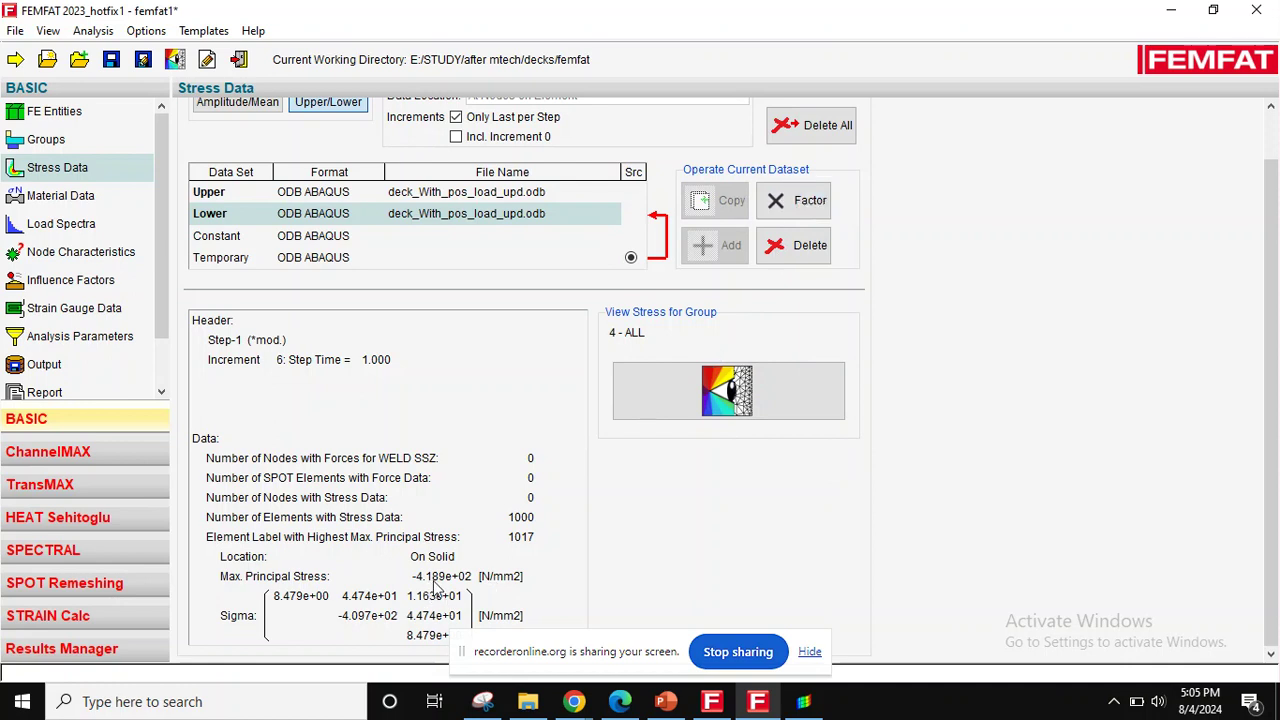
Multiply the already scaled Lower stress data set by a factor of 1.
click(795, 200)
drag(652, 371, 729, 374)
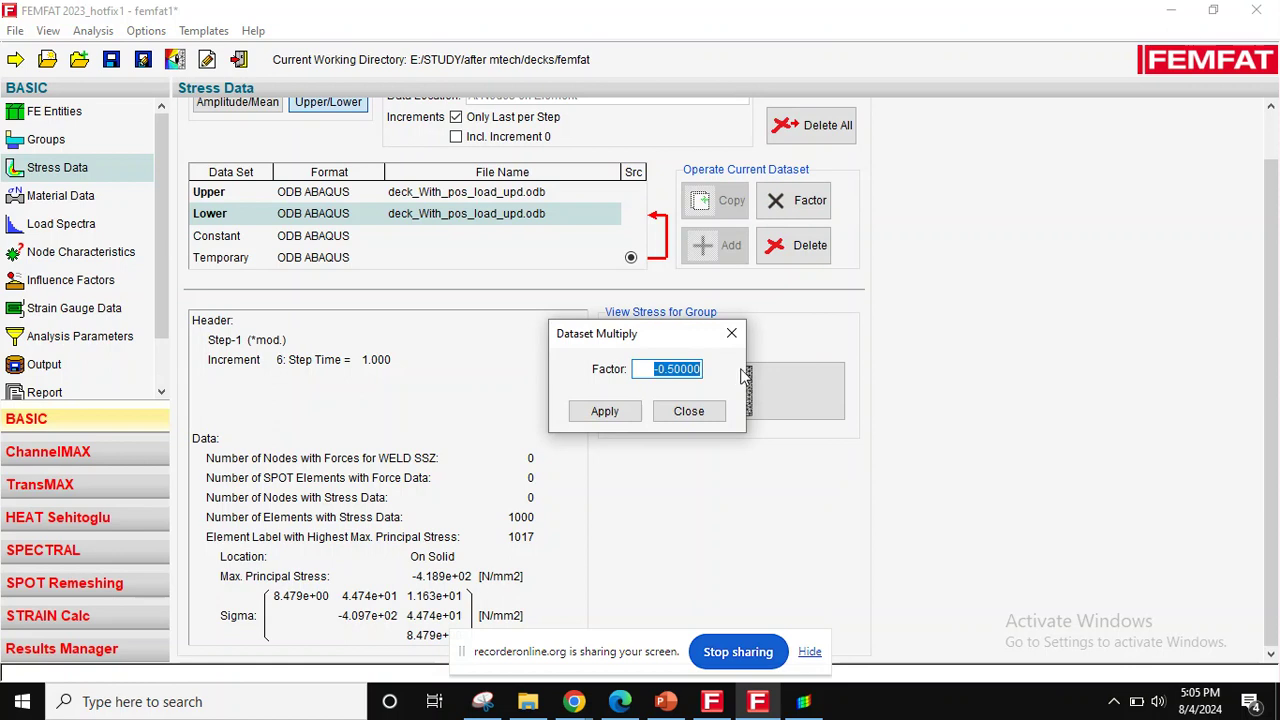
text(1)
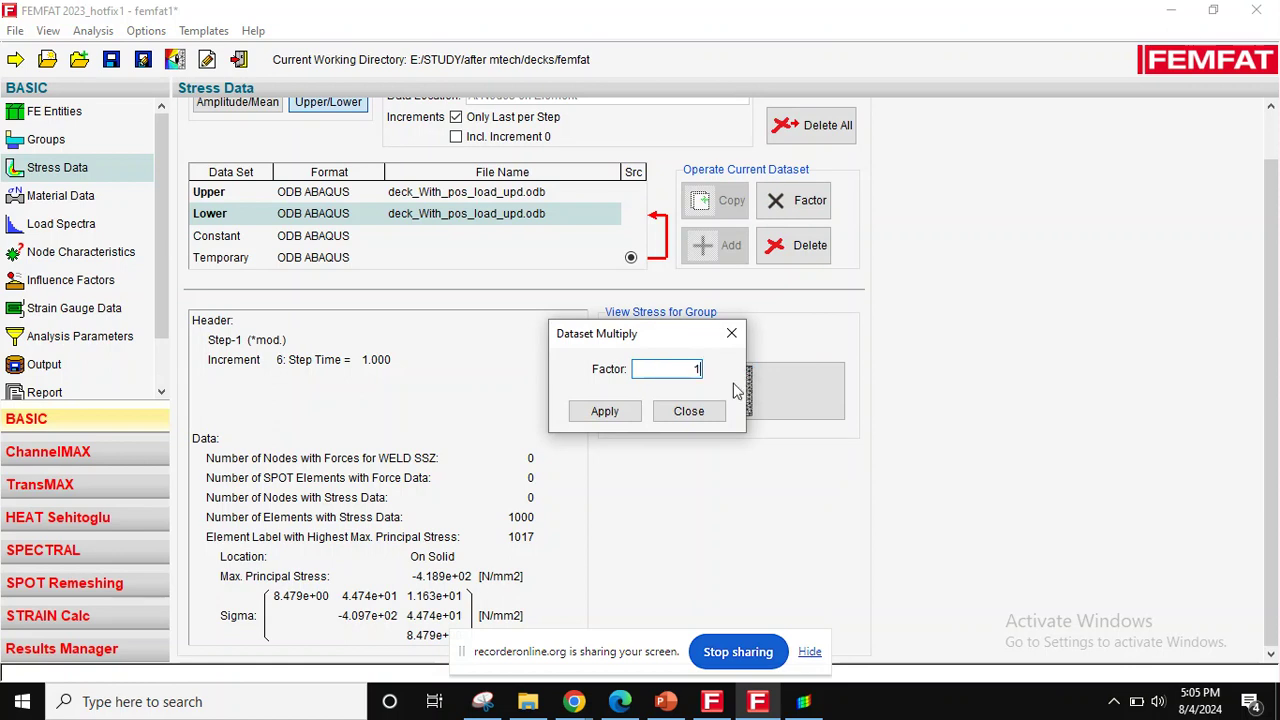
click(605, 411)
click(690, 411)
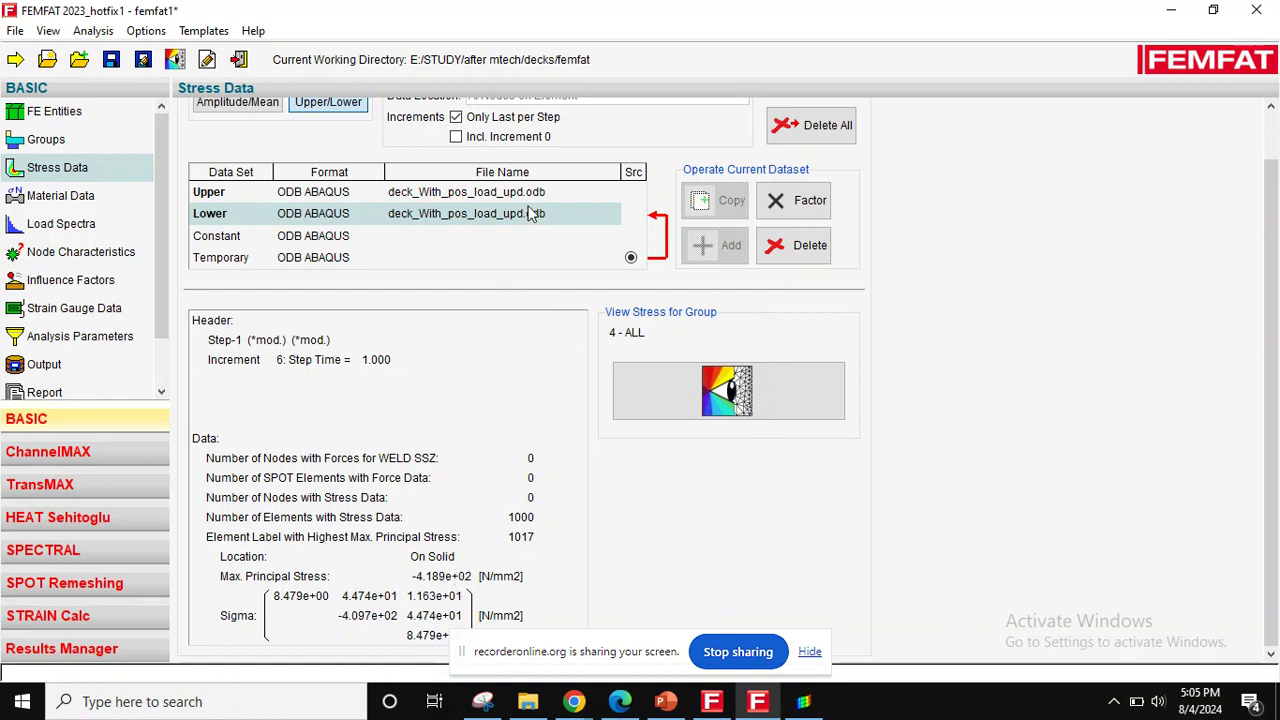
Reload deck_With_pos_load_upd.odb into the Lower data set to discard its applied factors.
click(601, 214)
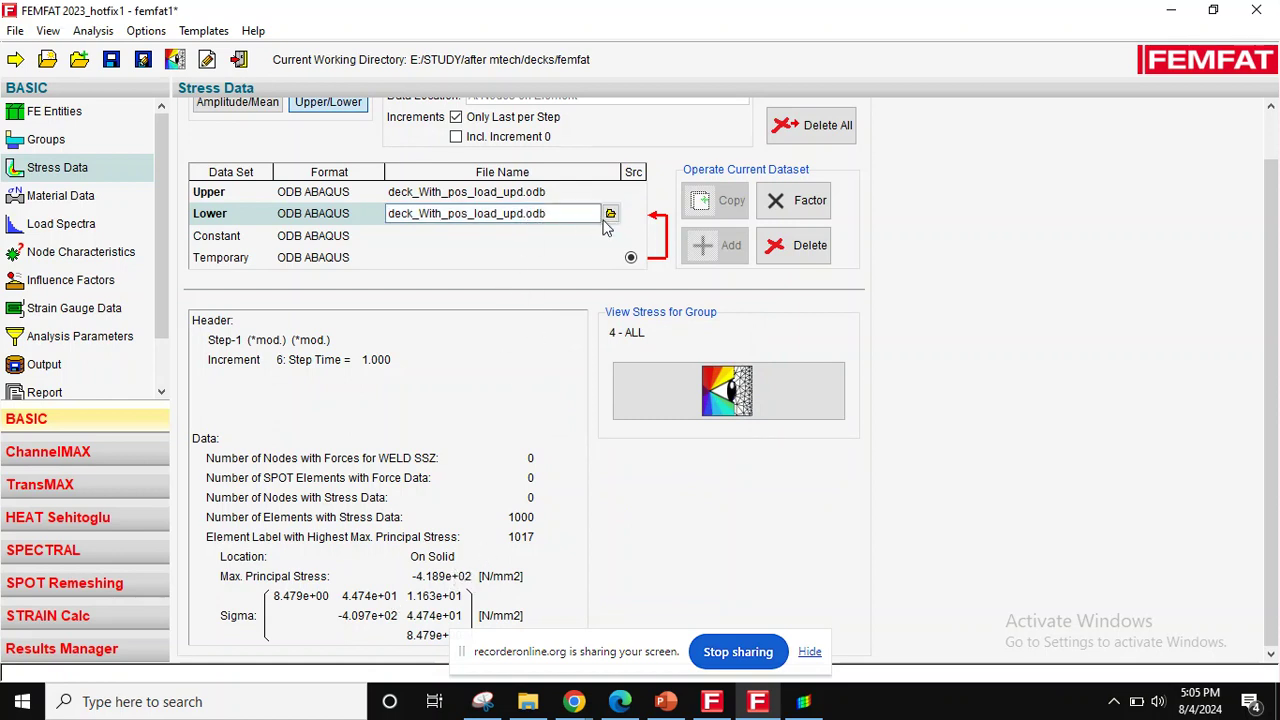
click(610, 214)
double_click(333, 140)
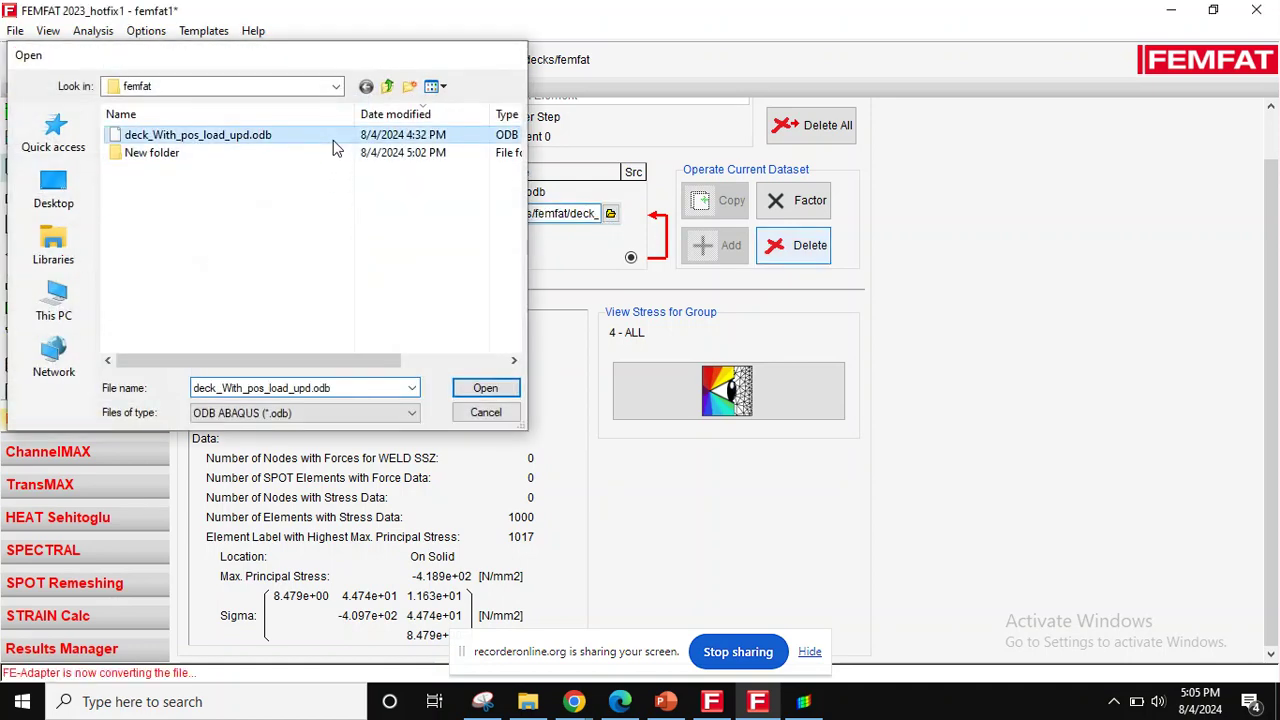
Multiply the reloaded Lower stress data set by a factor of 0.8.
click(815, 203)
drag(660, 368, 736, 372)
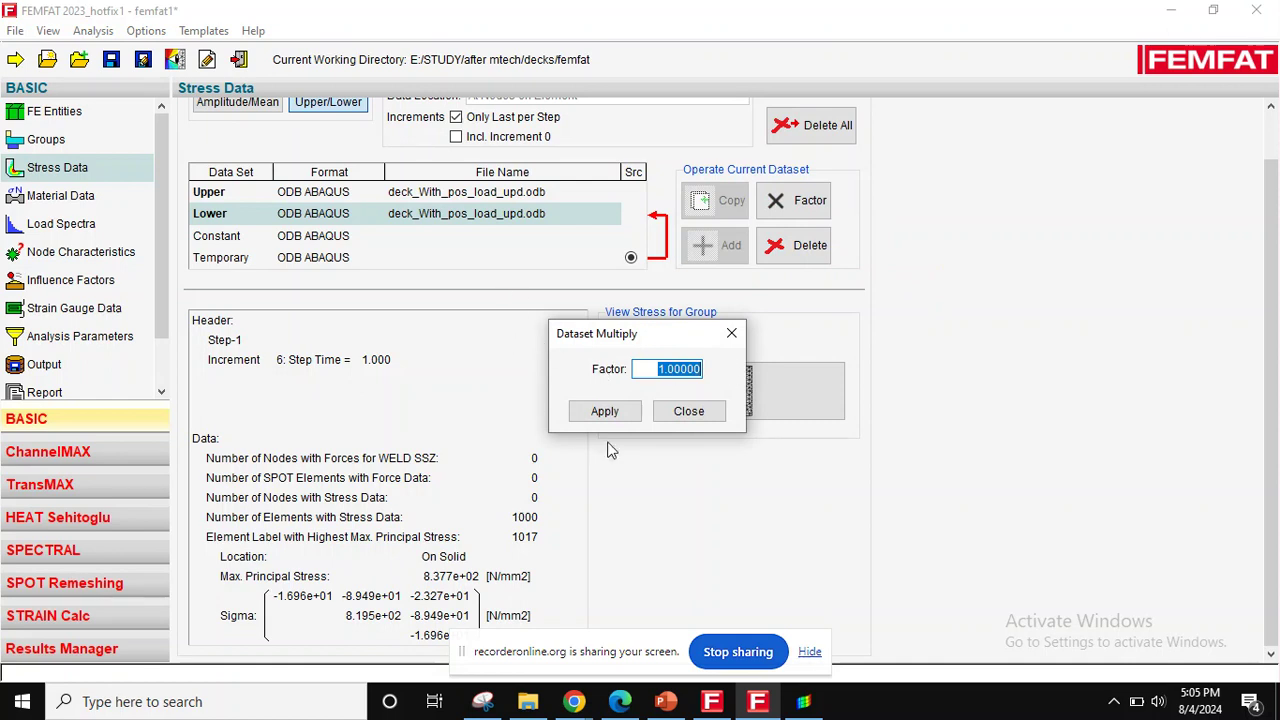
text(80)
key(BackSpace)
key(BackSpace)
text(.8)
click(605, 413)
click(689, 412)
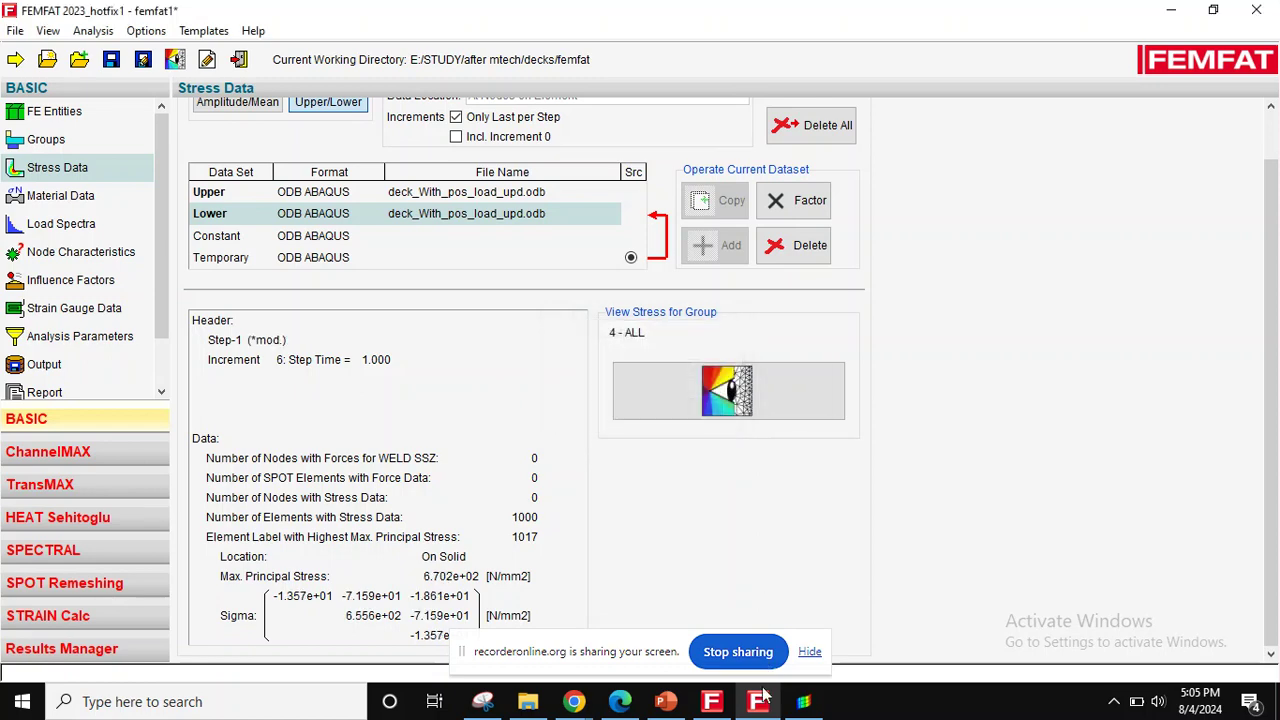
Switch to PowerPoint and change the load label beside the arrow on slide 11 to "+P to +0.8P".
click(665, 701)
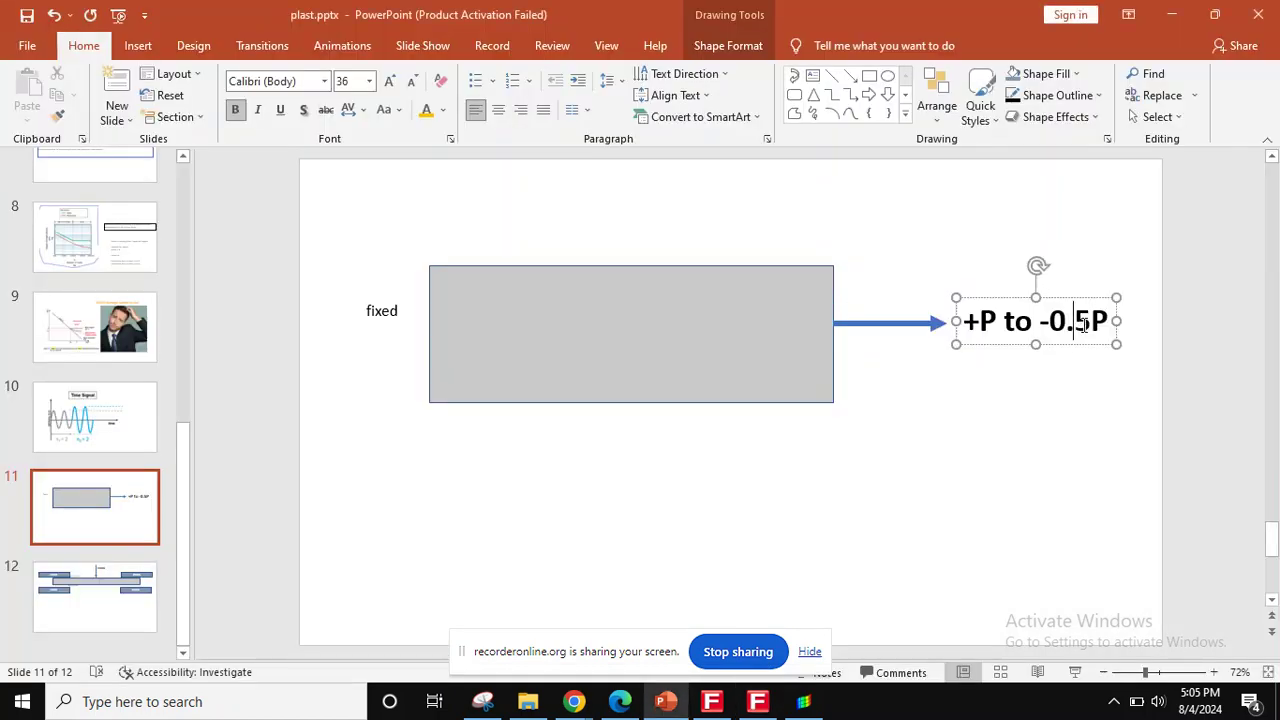
drag(1083, 323, 1046, 333)
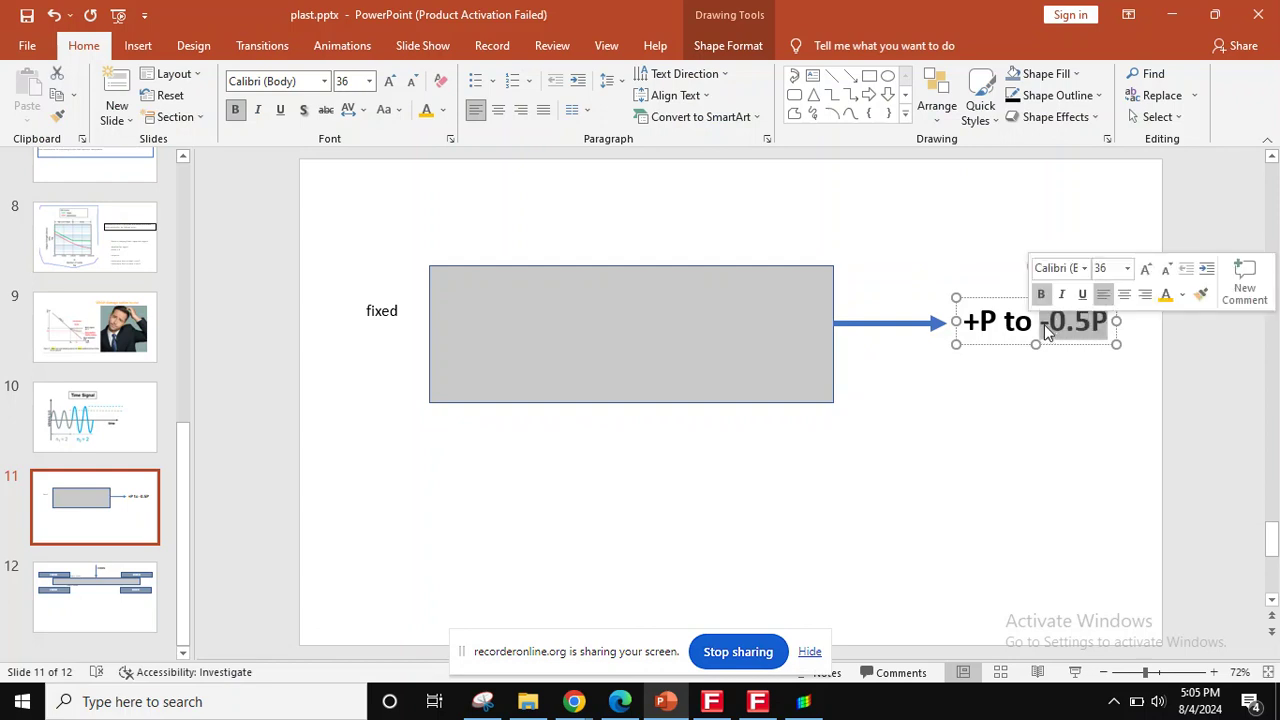
text(+0.89)
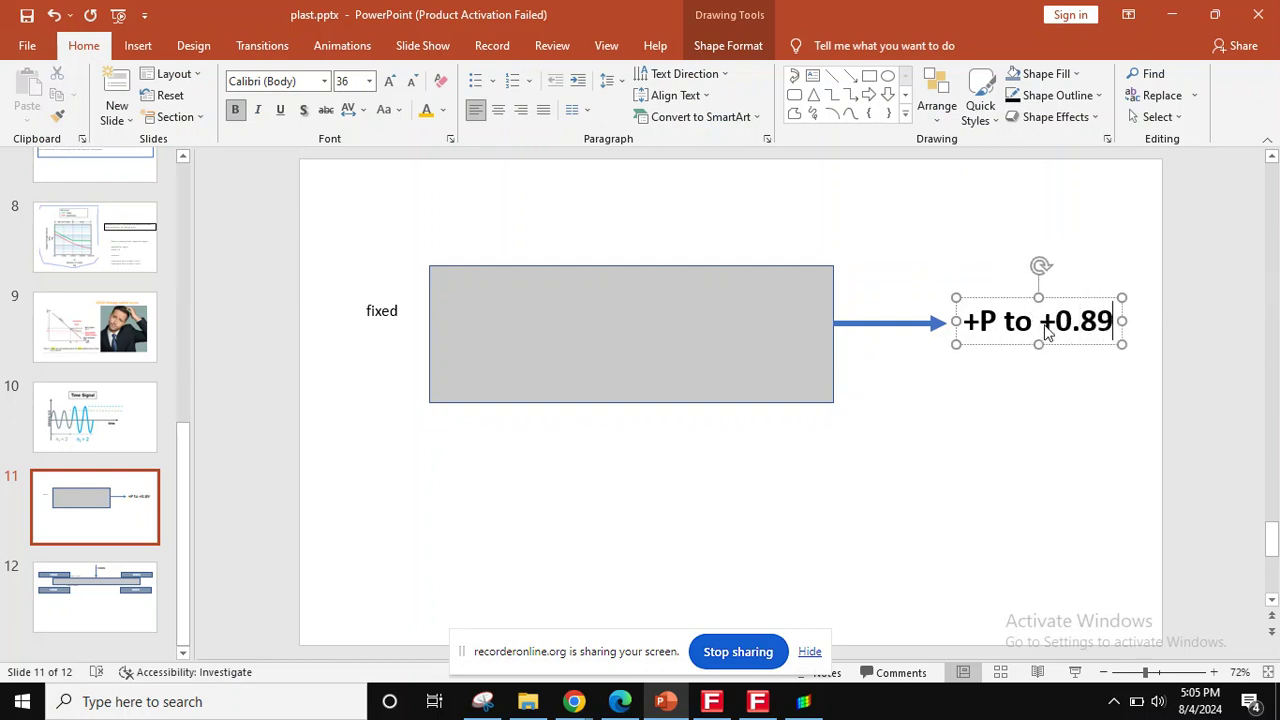
key(BackSpace)
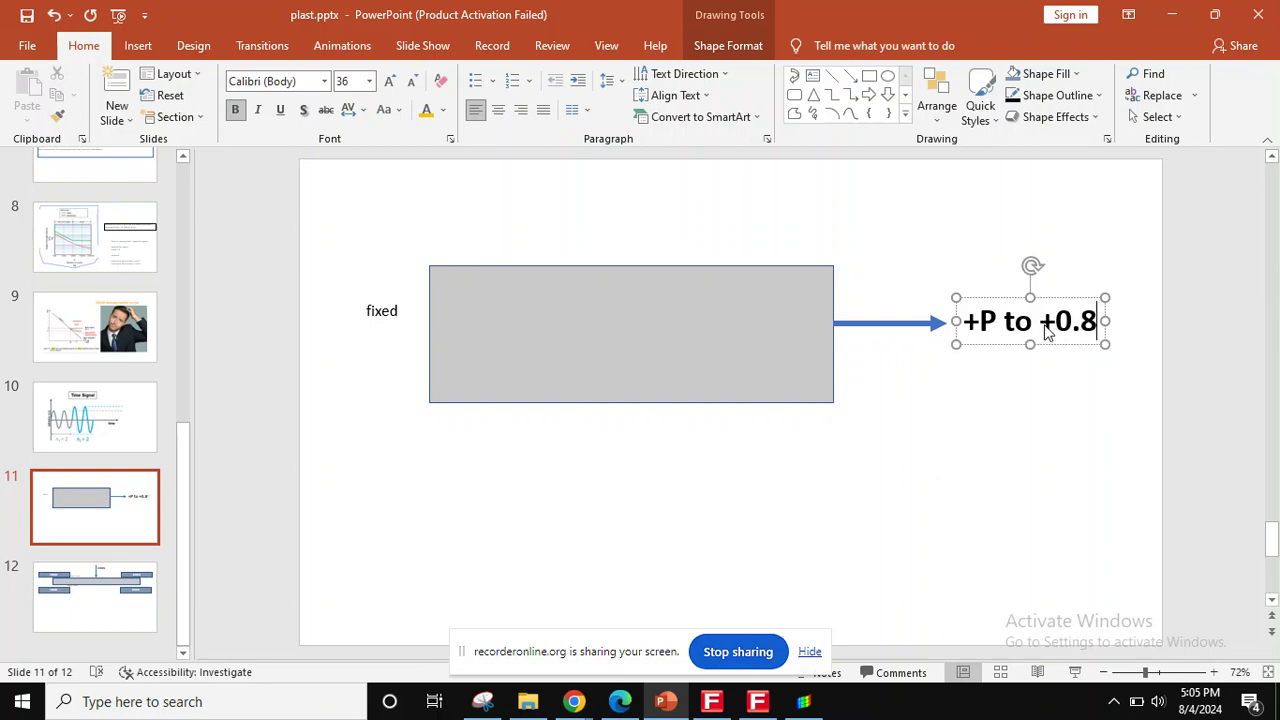
text(P)
click(1038, 437)
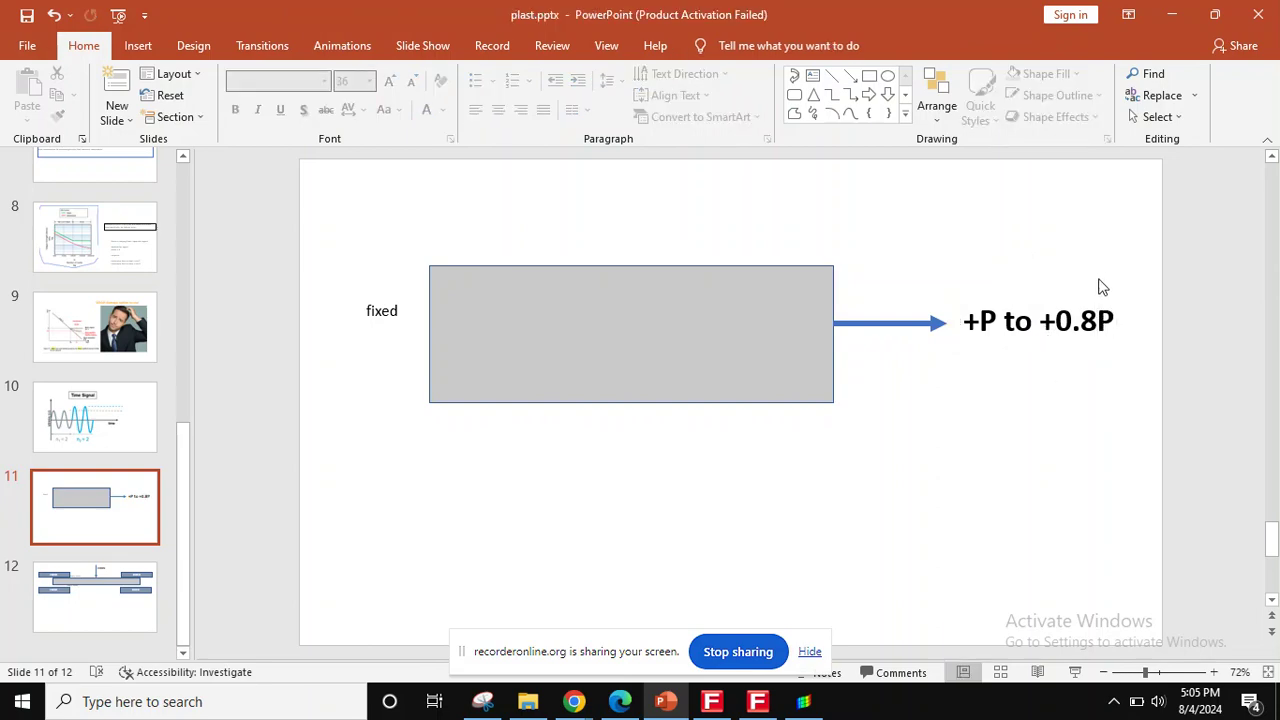
Compare the Lower data set's stress summary in FEMFAT with the load range on the PowerPoint slide.
click(1172, 14)
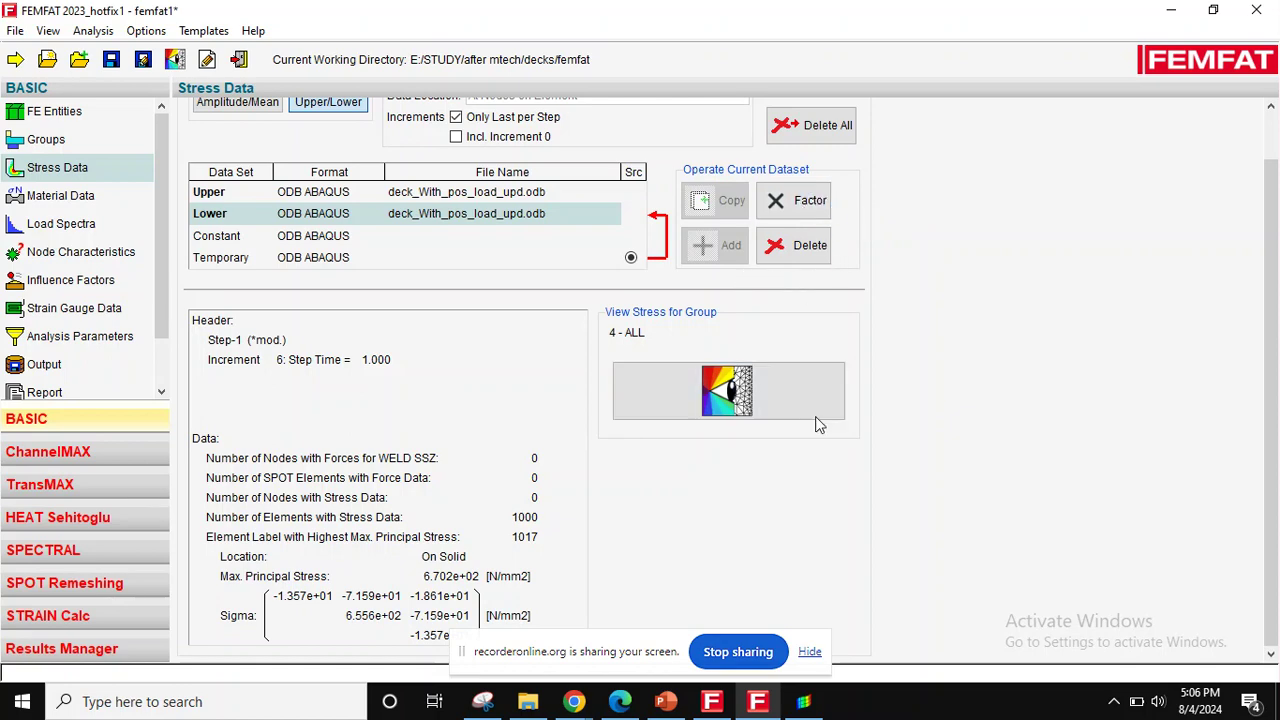
click(665, 701)
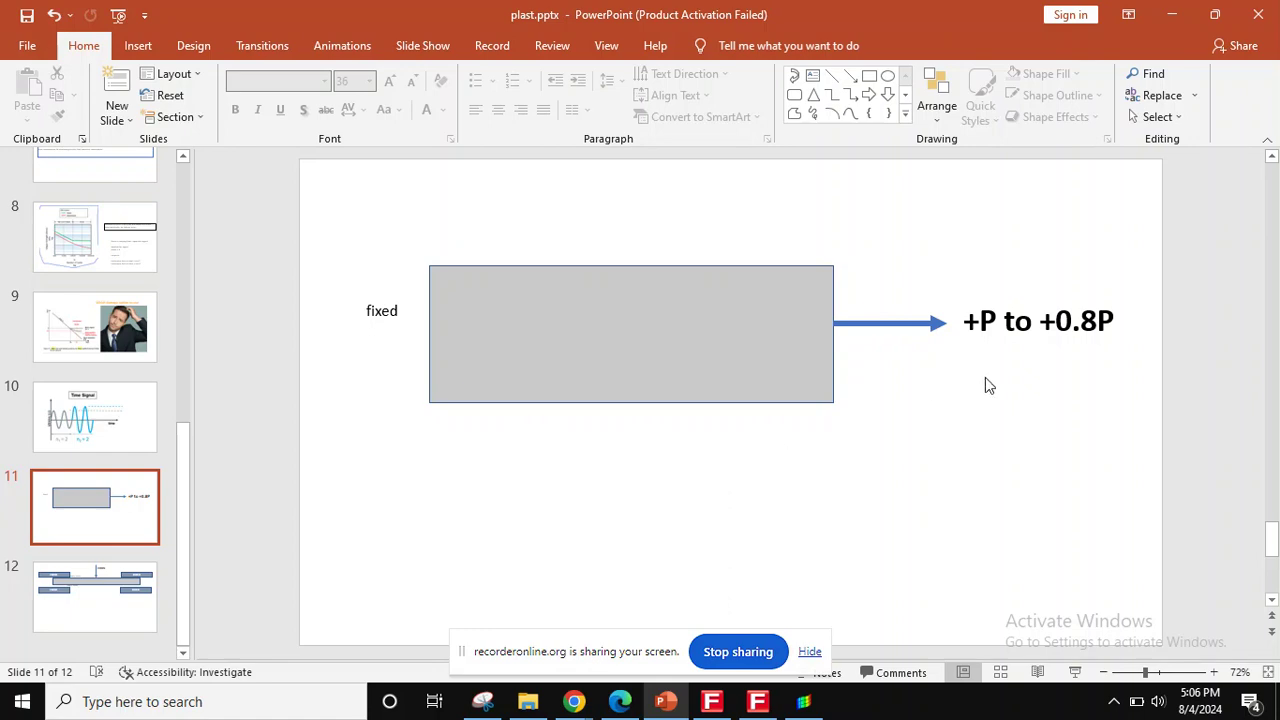
click(757, 701)
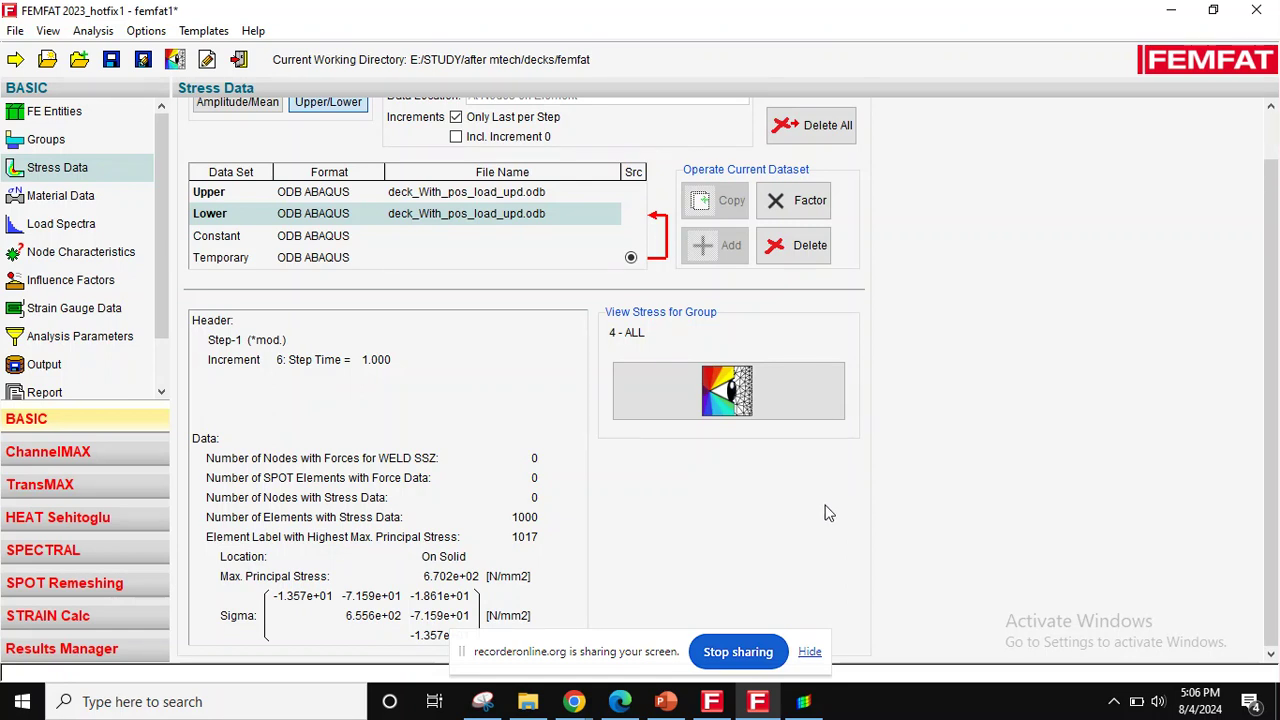
In PowerPoint, delete slide 12's downward load arrow and place the spare upward arrow beneath the middle of the beam.
mouse_move(676, 699)
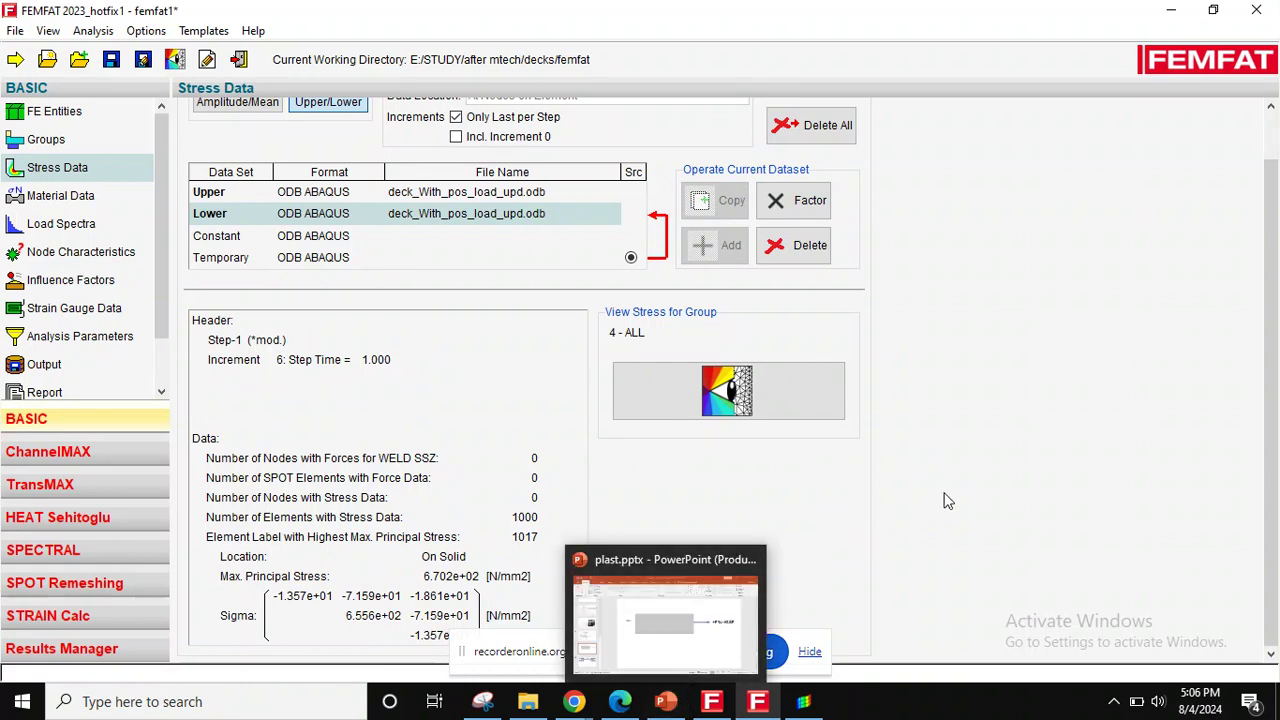
click(684, 704)
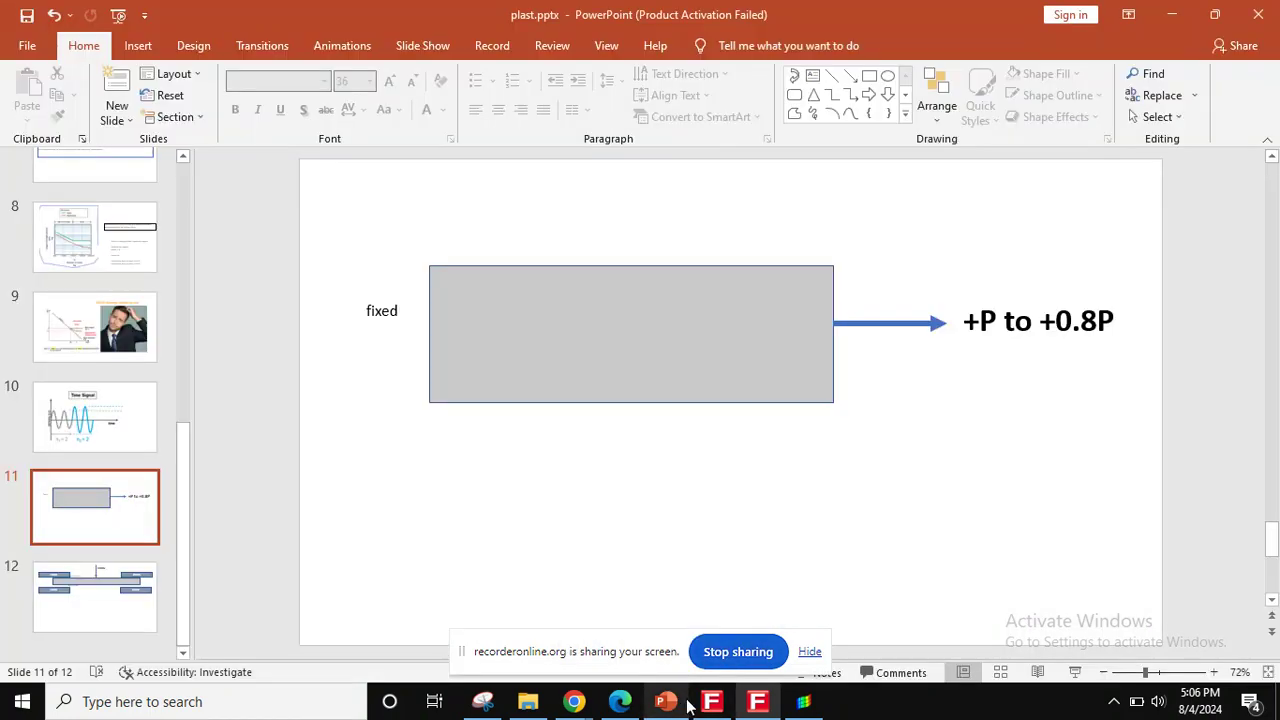
click(94, 612)
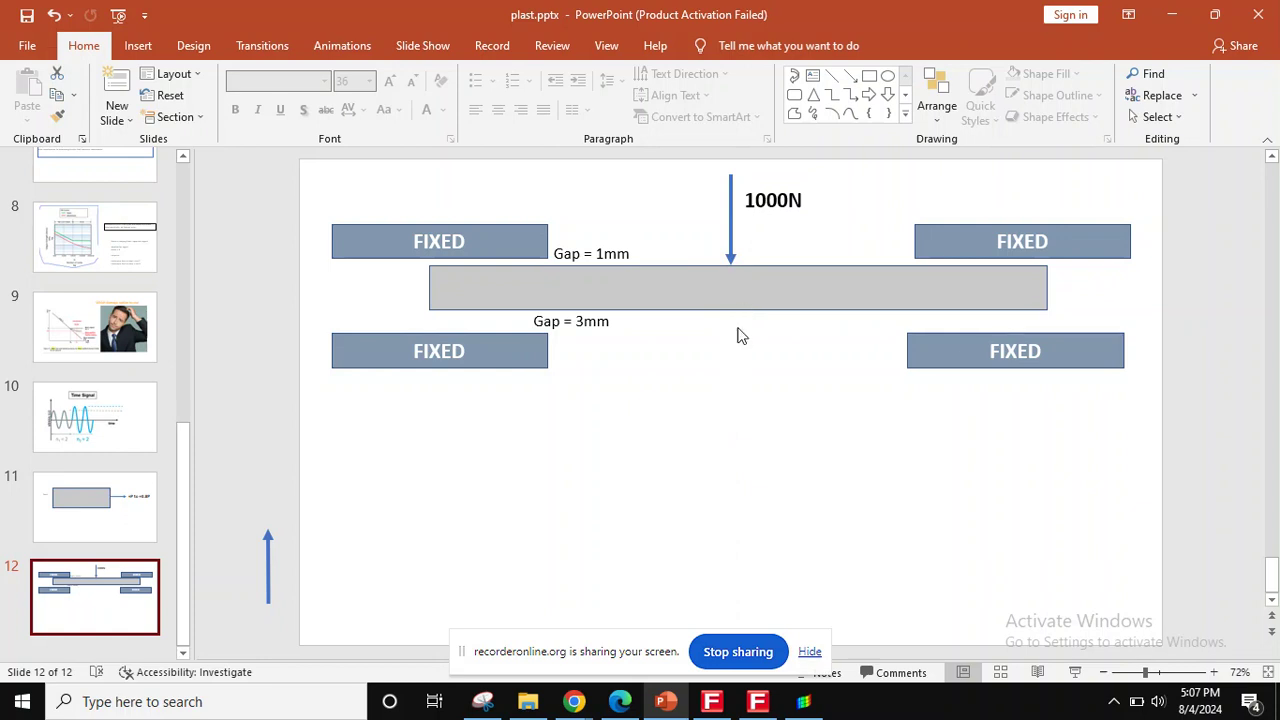
click(733, 247)
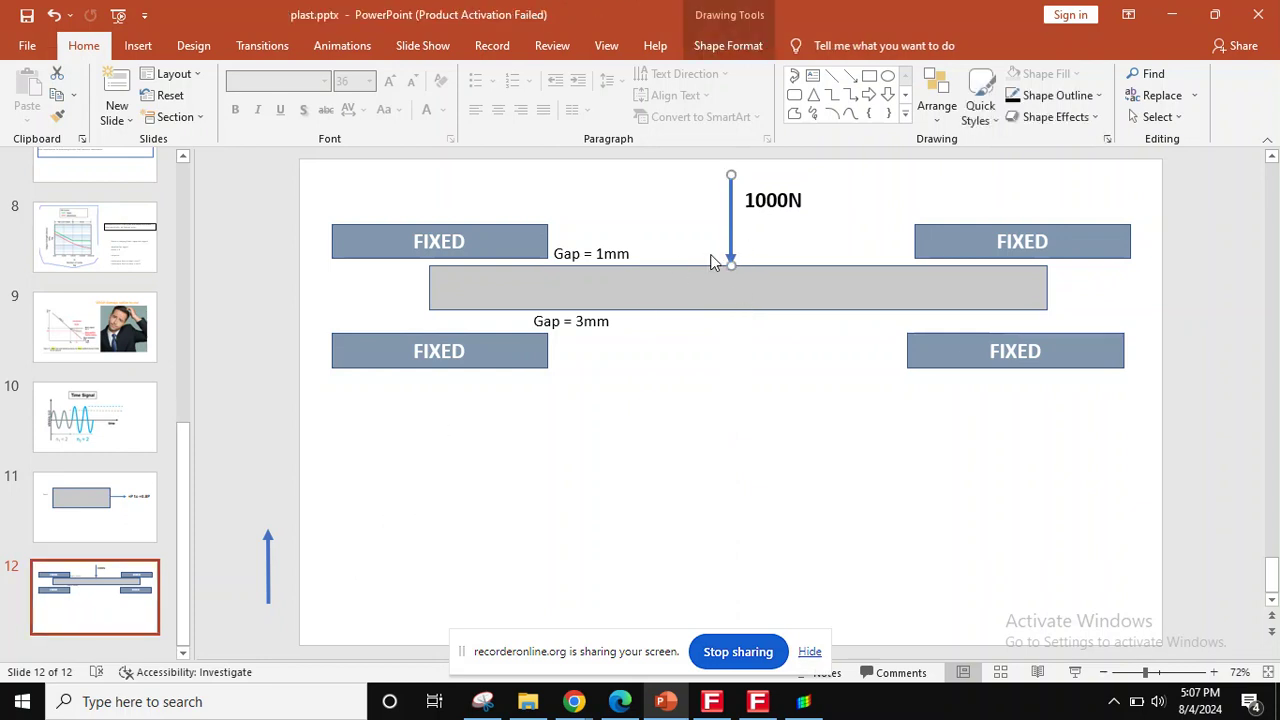
key(Delete)
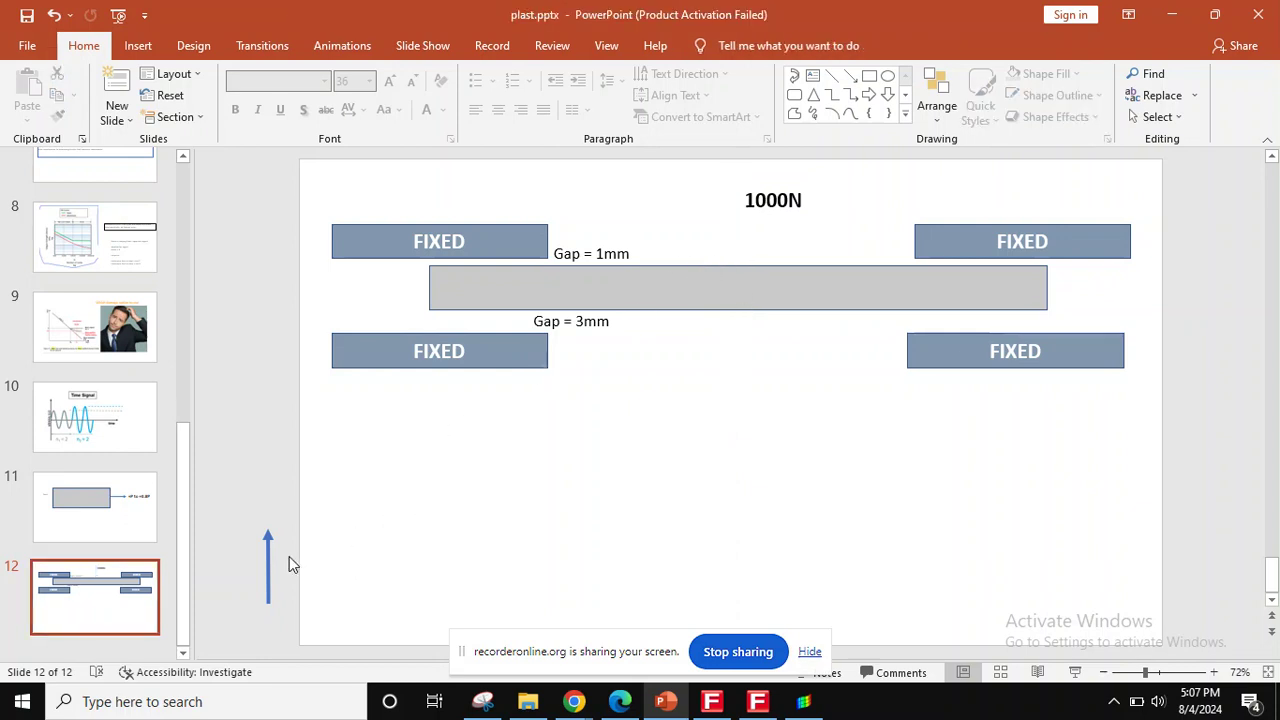
click(268, 565)
mouse_move(268, 565)
mouse_down()
mouse_move(575, 460)
mouse_move(751, 343)
mouse_up()
Move the 1000N label beside the upward arrow below the beam and return to FEMFAT.
click(769, 205)
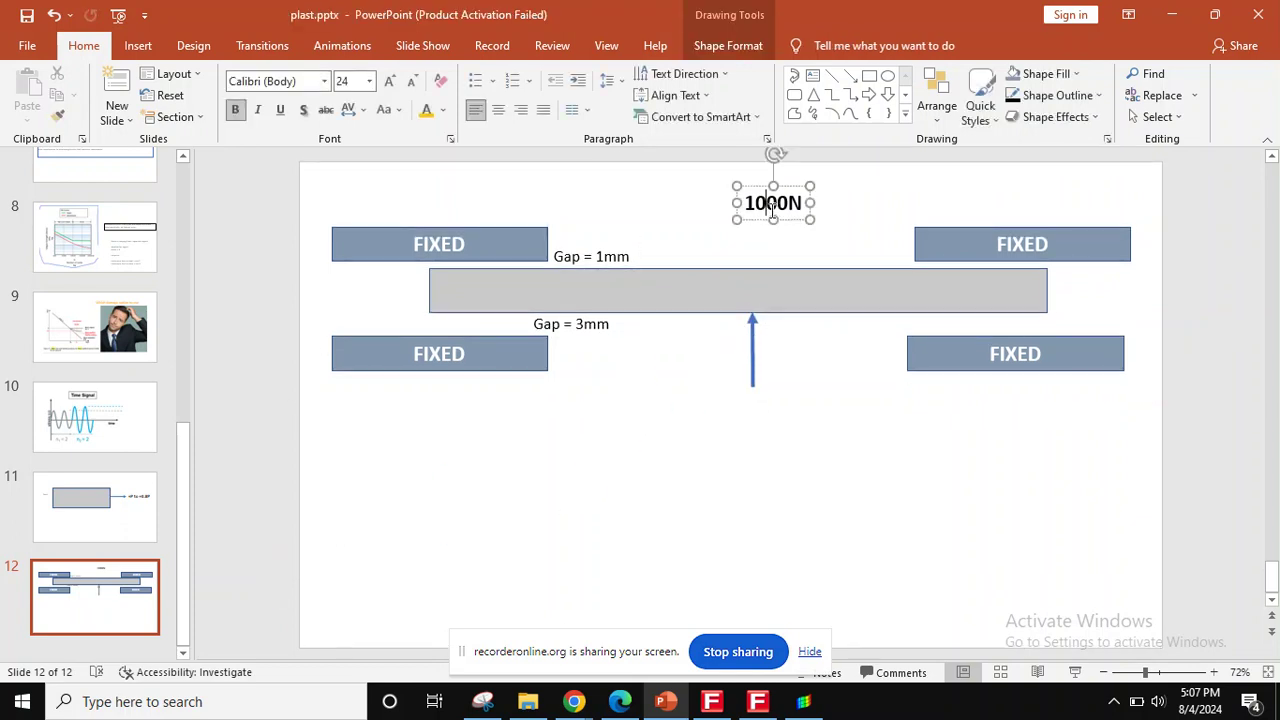
drag(786, 217, 817, 386)
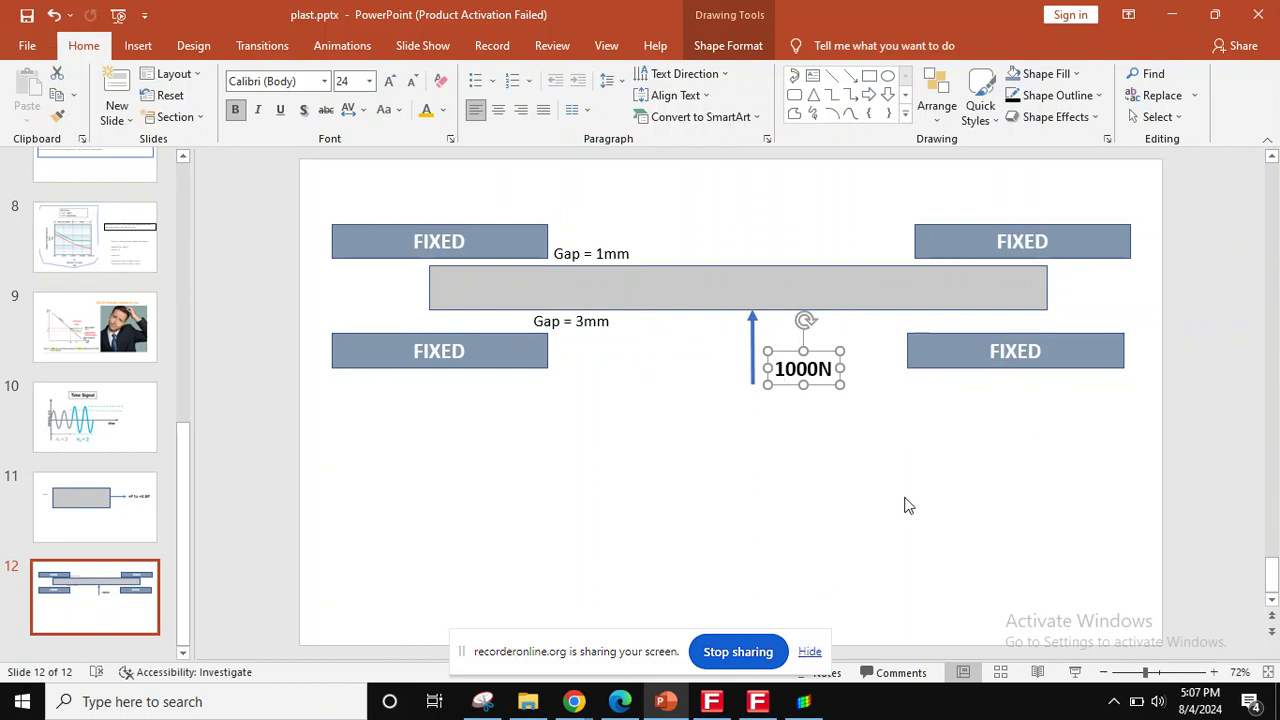
click(758, 702)
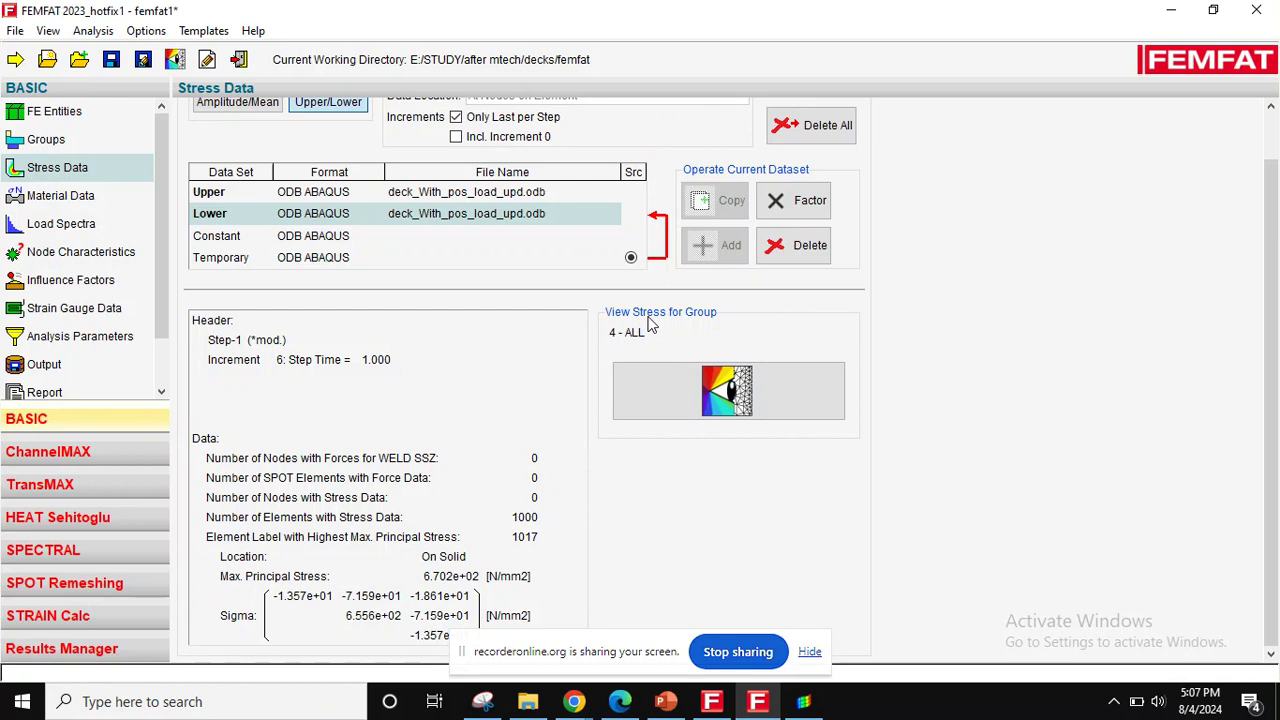